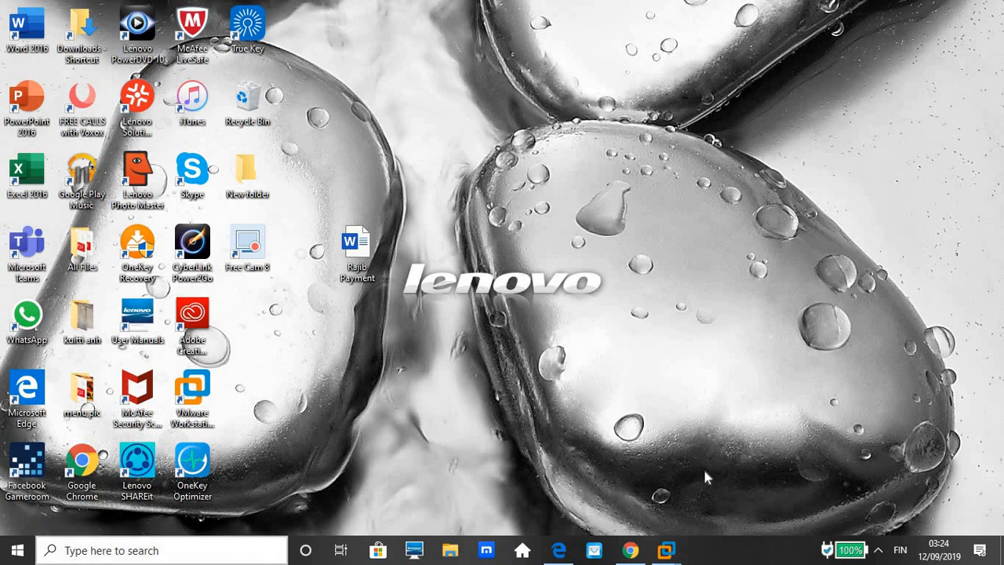
Switch to the srv2win2016 virtual machine in VMware Workstation and postpone the VMware Tools update reminder.
{"action": "mouse_move", "coordinate": [670, 553]}
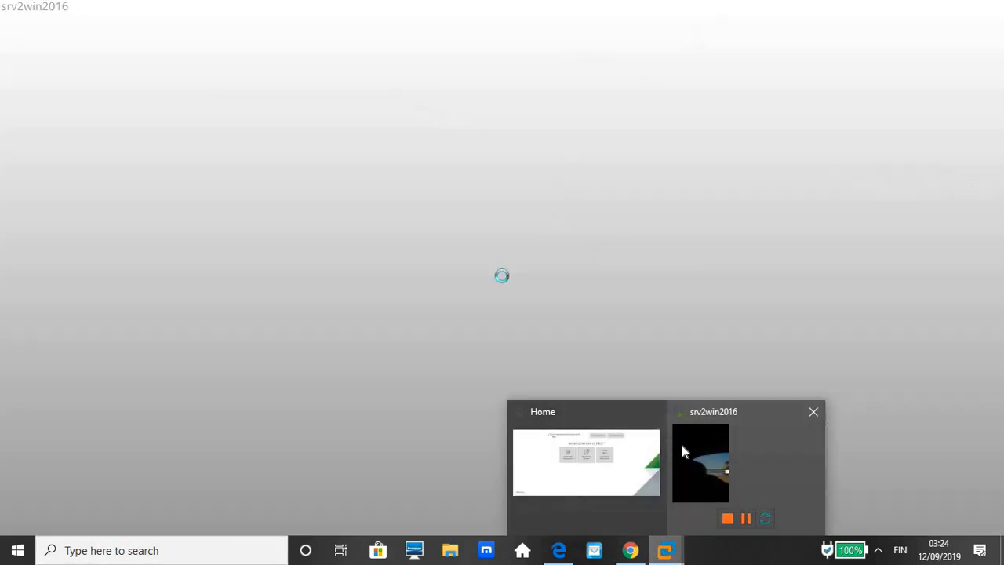
{"action": "left_click", "coordinate": [681, 451]}
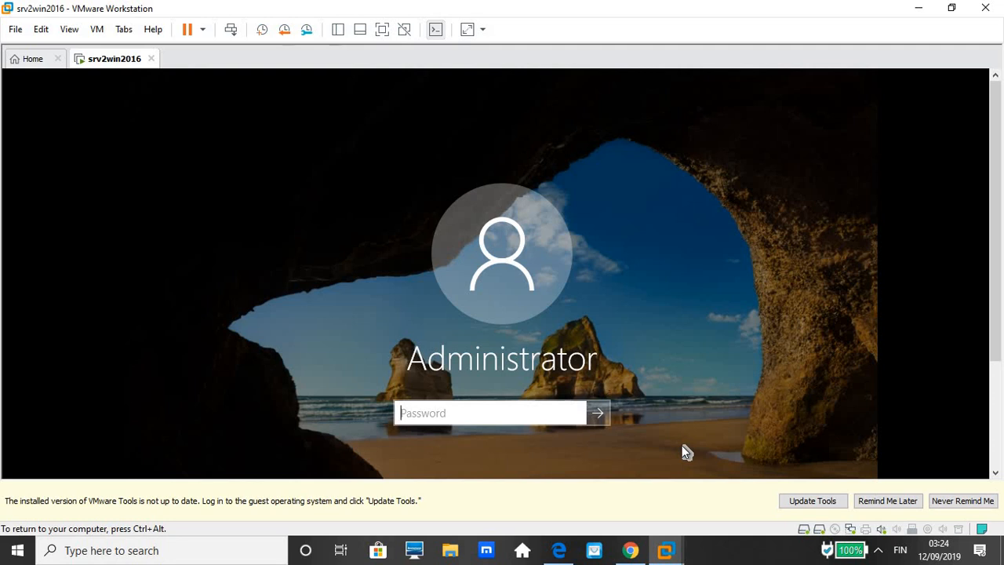
{"action": "left_click", "coordinate": [885, 501]}
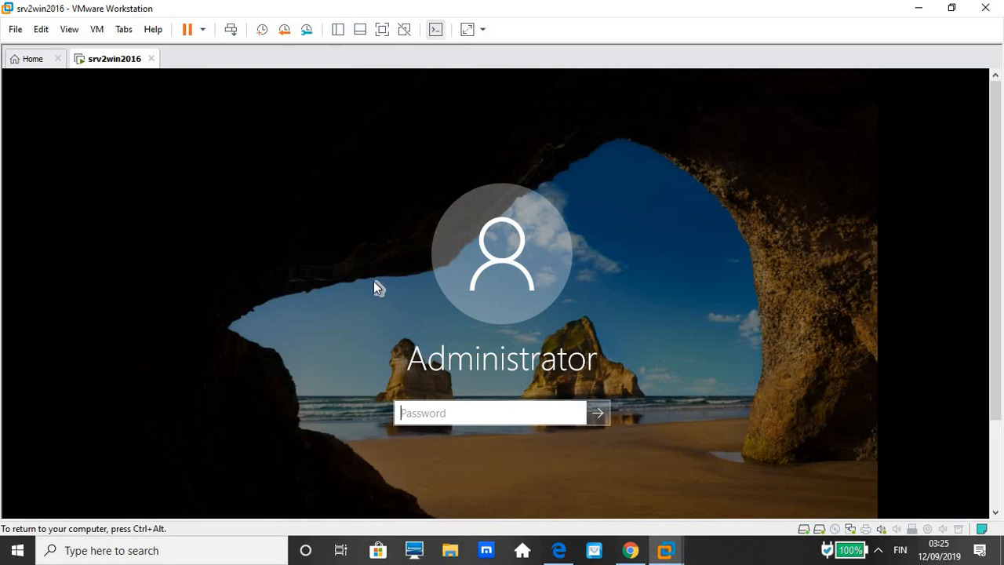
Minimize the virtual machine window and launch Virtual Network Editor on the host computer.
{"action": "left_click", "coordinate": [921, 9]}
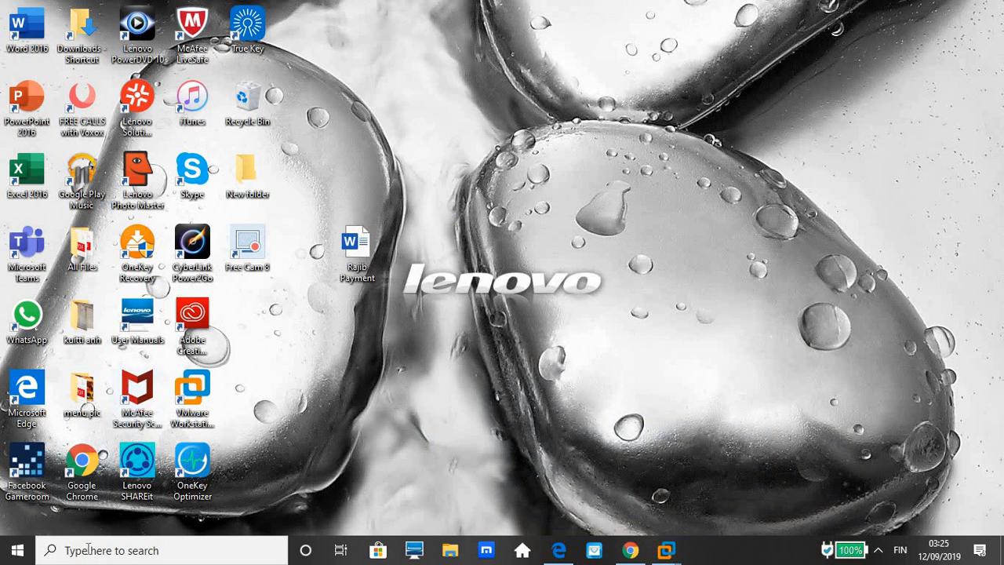
{"action": "left_click", "coordinate": [93, 556]}
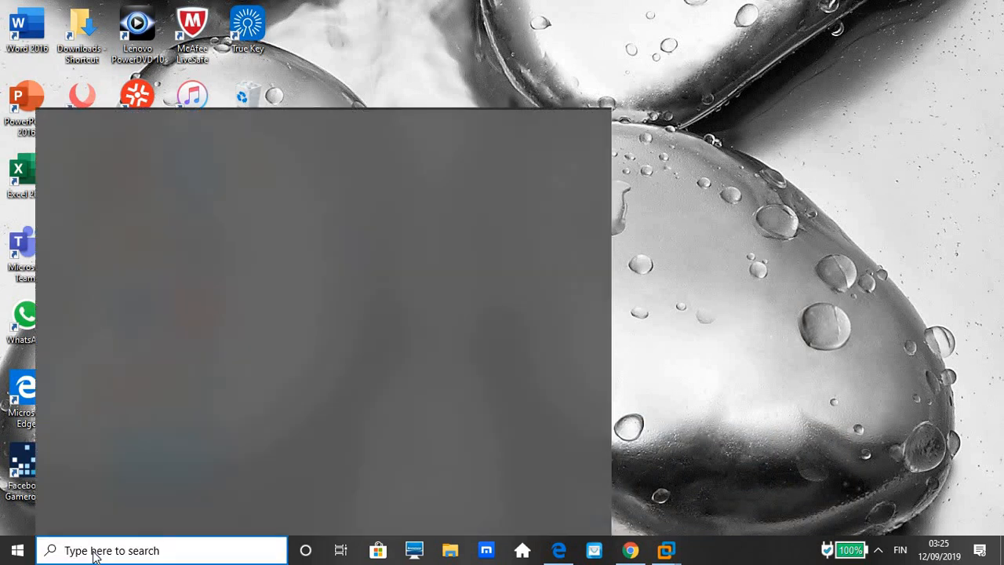
{"action": "type", "text": "vir"}
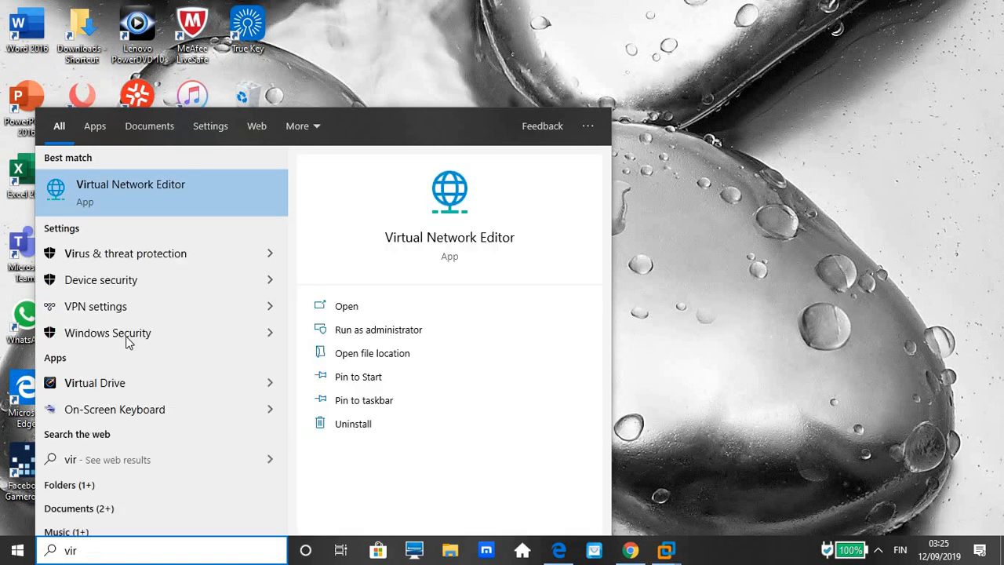
{"action": "left_click", "coordinate": [147, 183]}
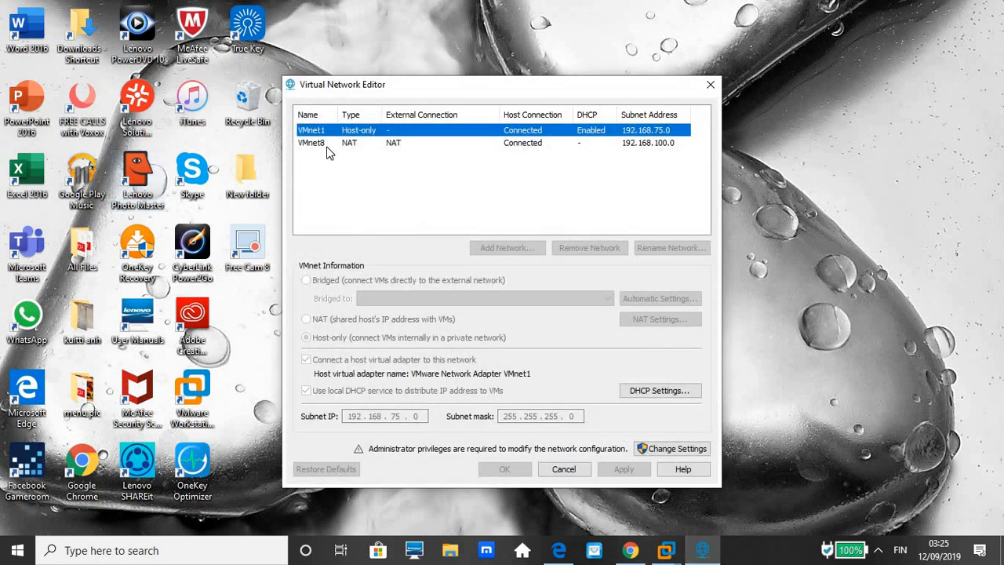
Review the VMnet8 NAT network's settings and unlock the network configuration with administrator privileges.
{"action": "left_click", "coordinate": [394, 148]}
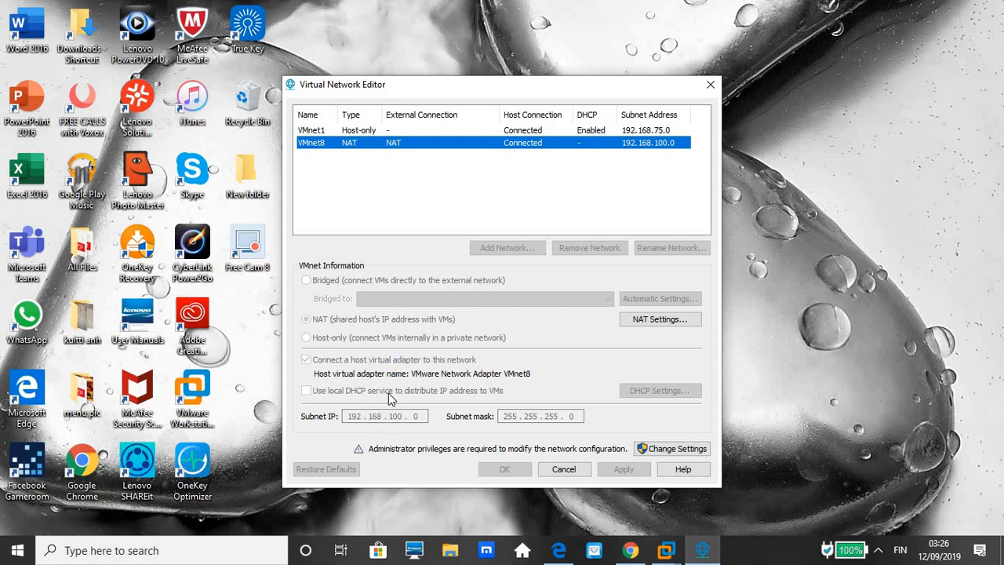
{"action": "left_click", "coordinate": [345, 417]}
{"action": "left_click", "coordinate": [670, 448]}
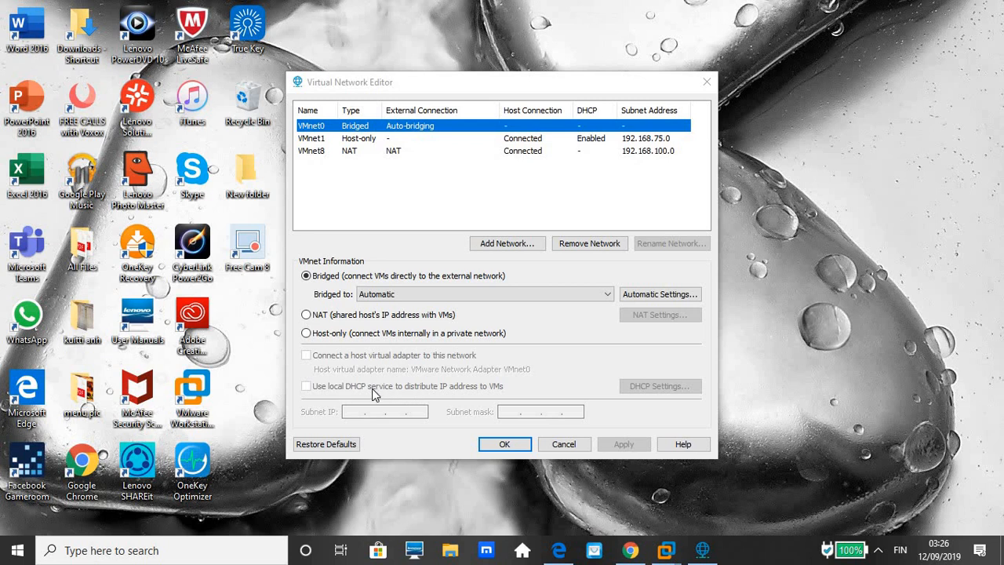
Keep the local DHCP service disabled for the VMnet8 NAT network, apply the configuration and close the editor.
{"action": "left_click", "coordinate": [393, 157]}
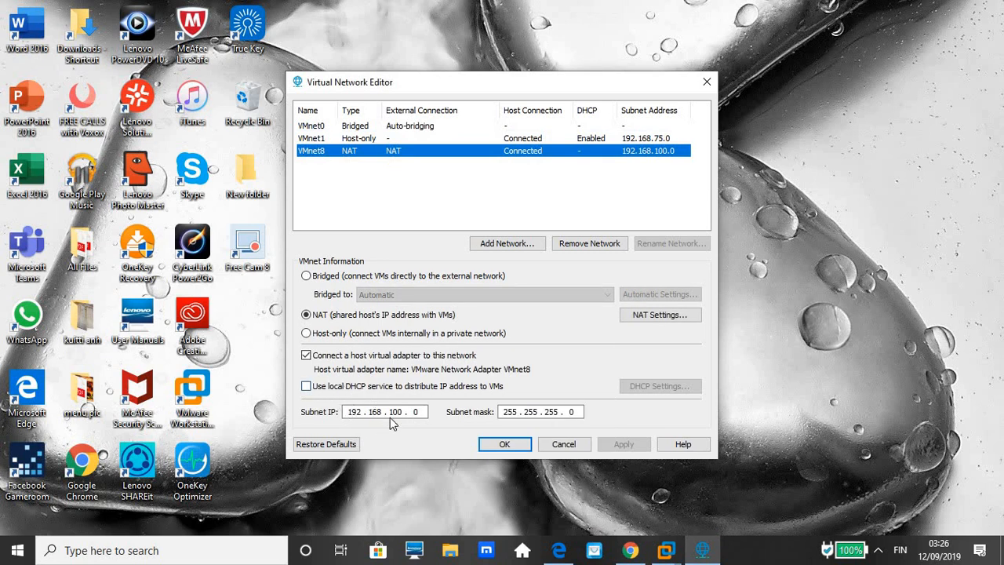
{"action": "left_click", "coordinate": [306, 387]}
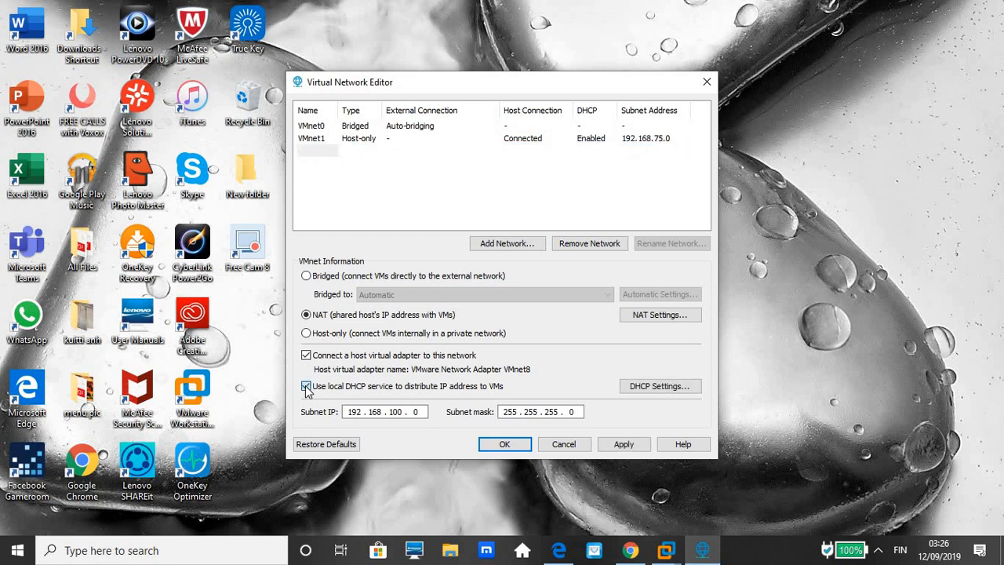
{"action": "left_click", "coordinate": [306, 388]}
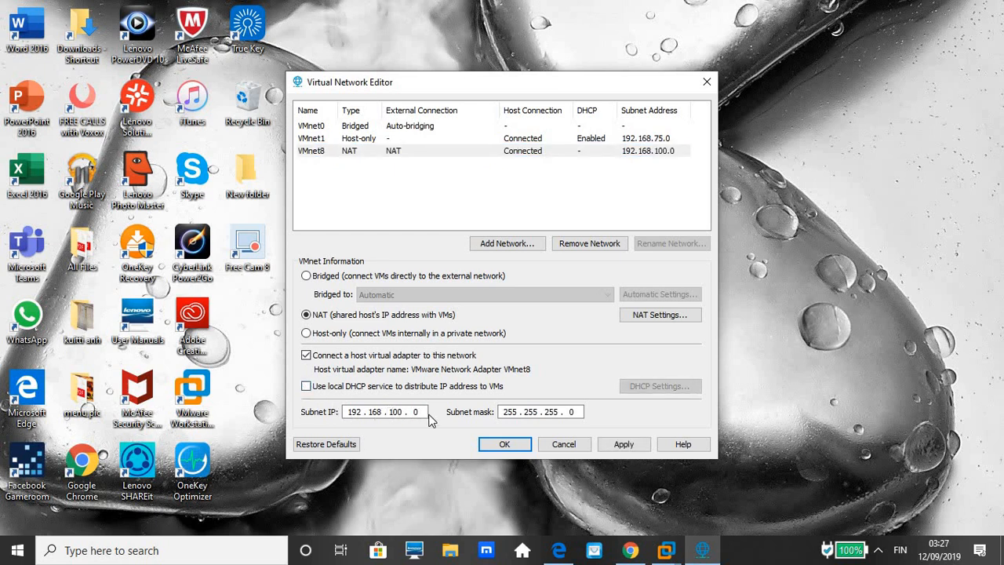
{"action": "left_click", "coordinate": [631, 450]}
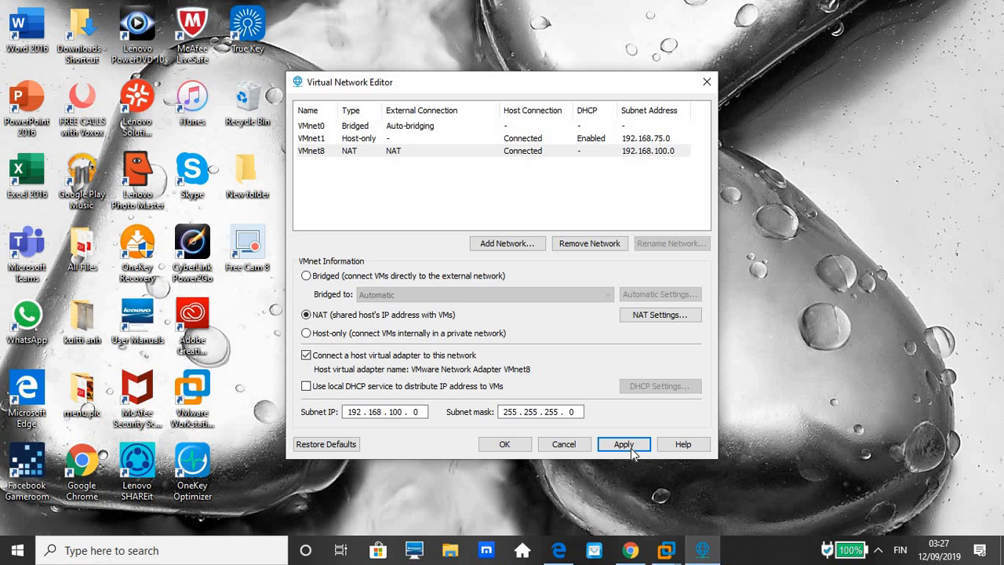
{"action": "left_click", "coordinate": [632, 450]}
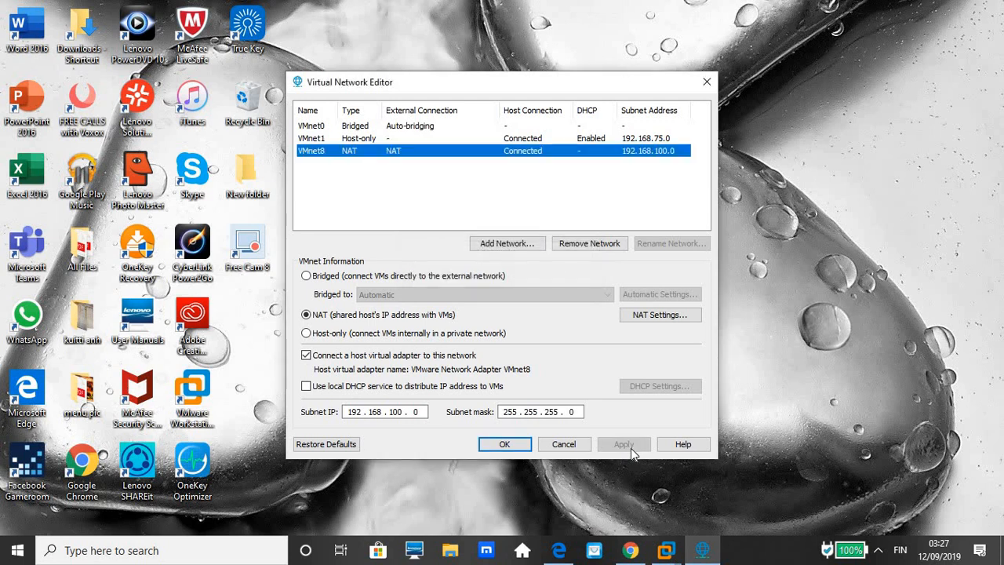
{"action": "left_click", "coordinate": [503, 445]}
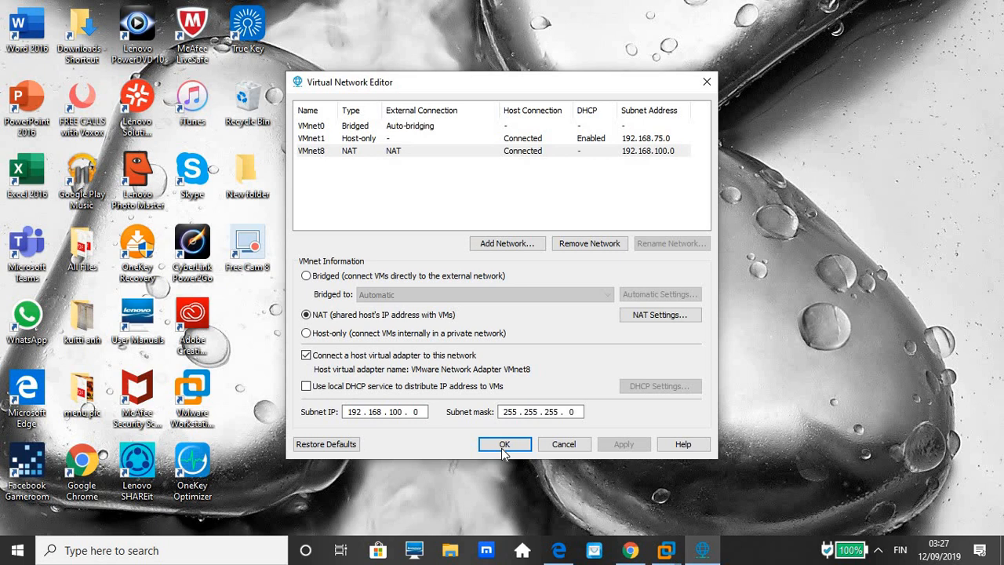
{"action": "left_click", "coordinate": [503, 445]}
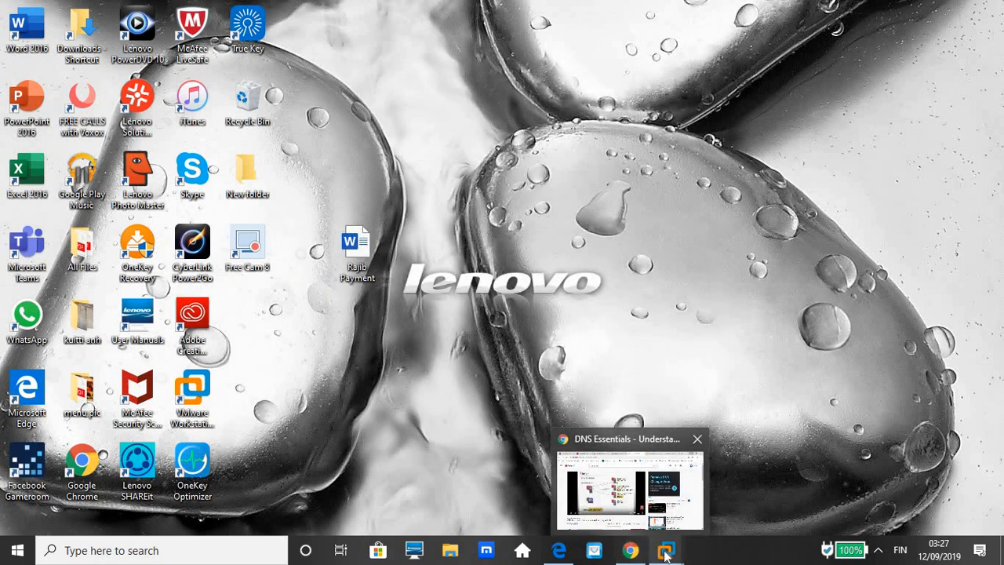
Switch back to the srv2win2016 virtual machine in VMware Workstation and show it in full screen.
{"action": "mouse_move", "coordinate": [667, 553]}
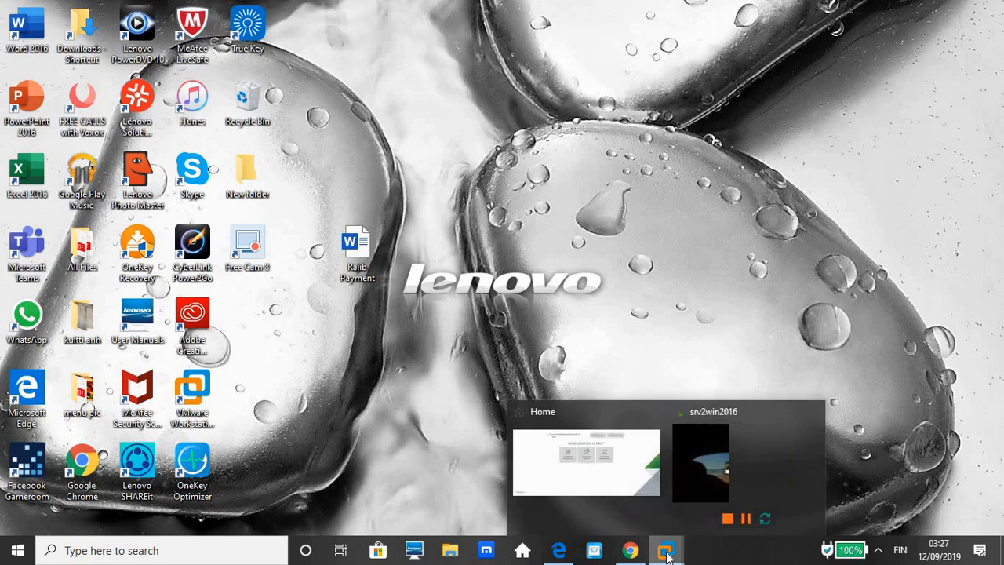
{"action": "left_click", "coordinate": [716, 483]}
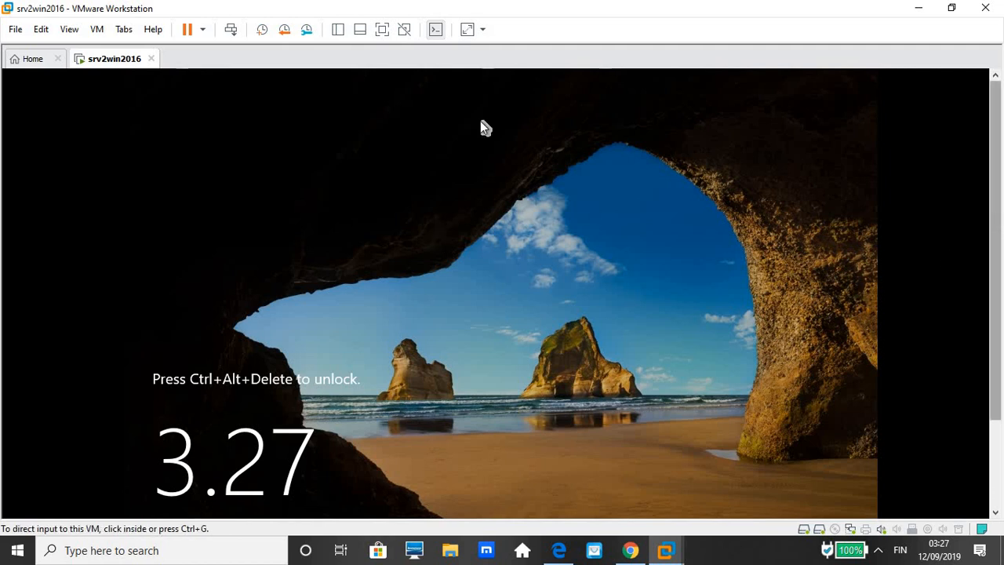
{"action": "left_click", "coordinate": [69, 29]}
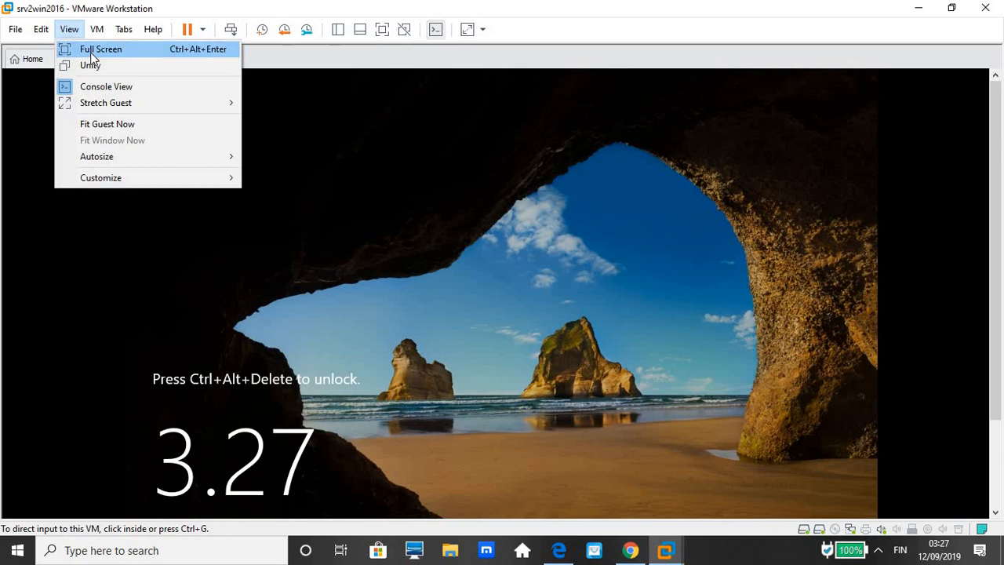
{"action": "left_click", "coordinate": [92, 50]}
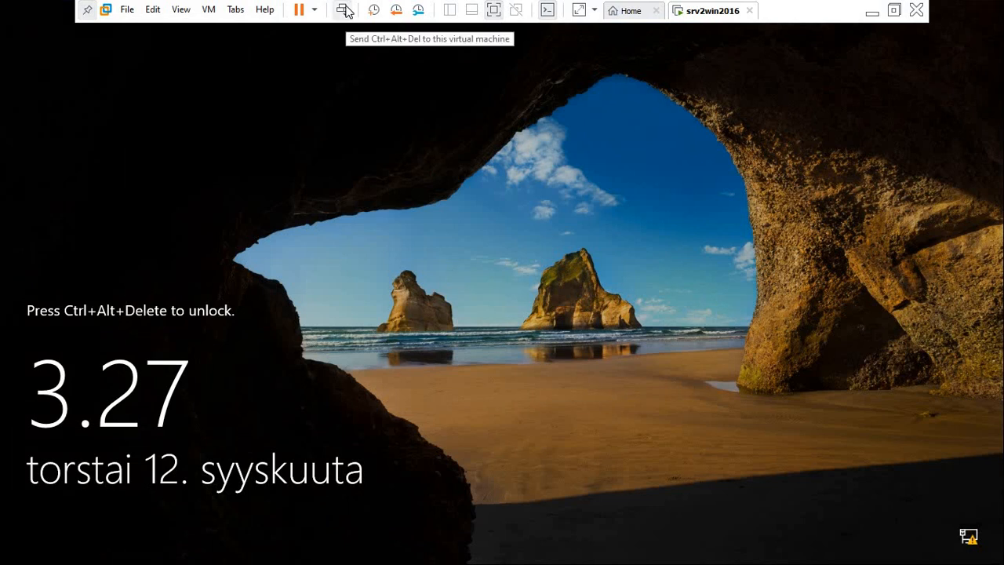
Unlock the virtual machine and sign in as Administrator with the account password.
{"action": "left_click", "coordinate": [345, 10]}
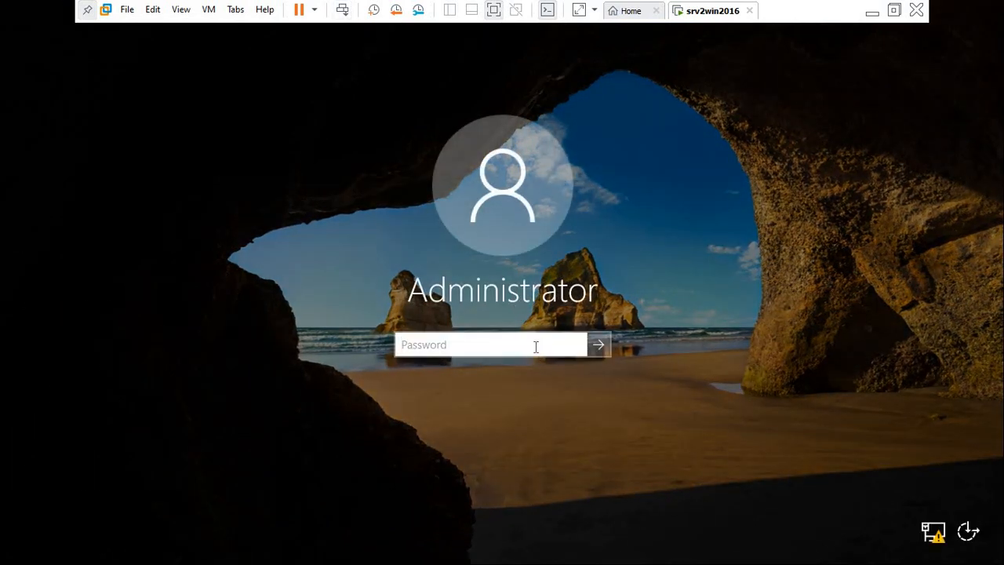
{"action": "left_click", "coordinate": [535, 346]}
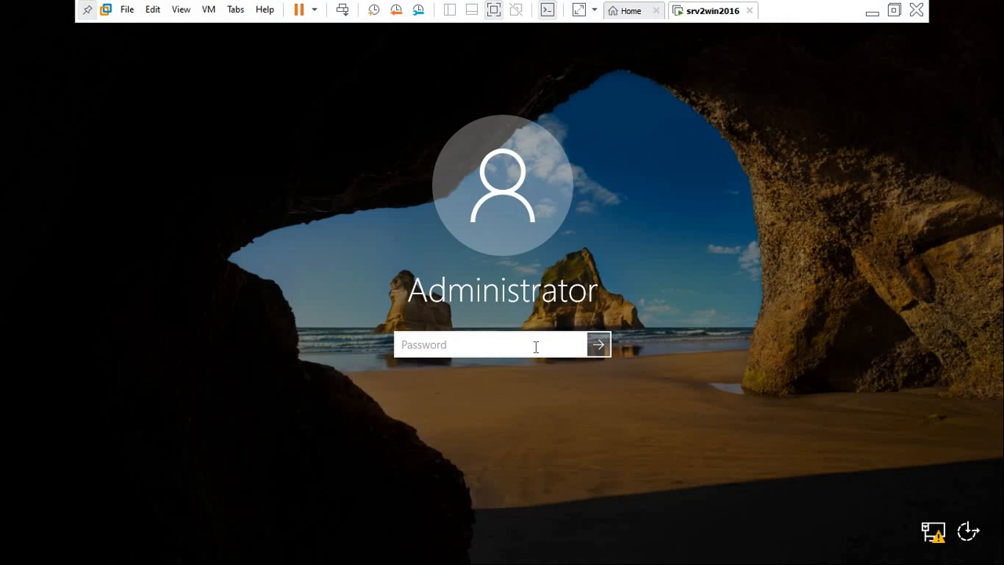
{"action": "type", "text": "P@ssw0rd"}
{"action": "left_click", "coordinate": [600, 346]}
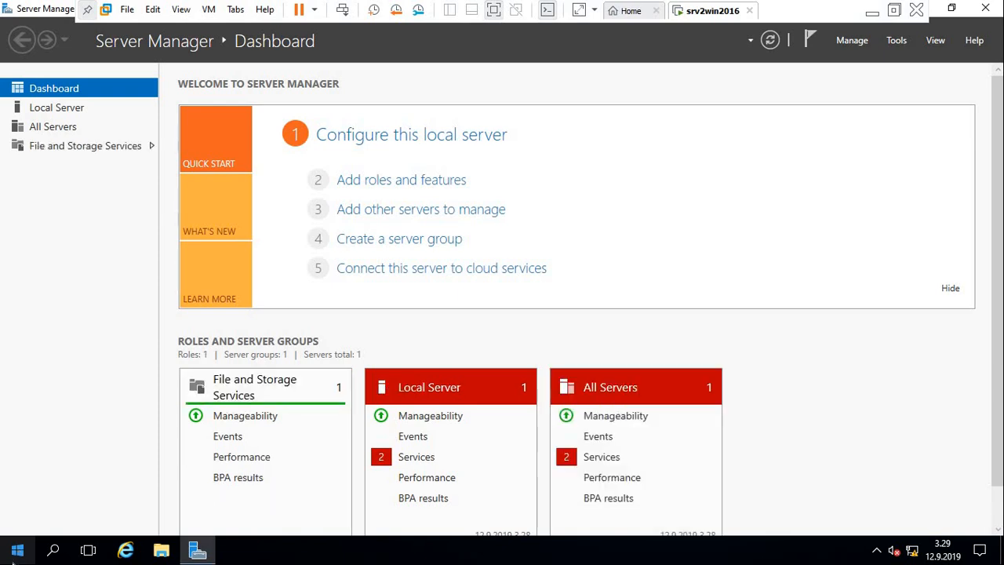
{"action": "left_click", "coordinate": [26, 551]}
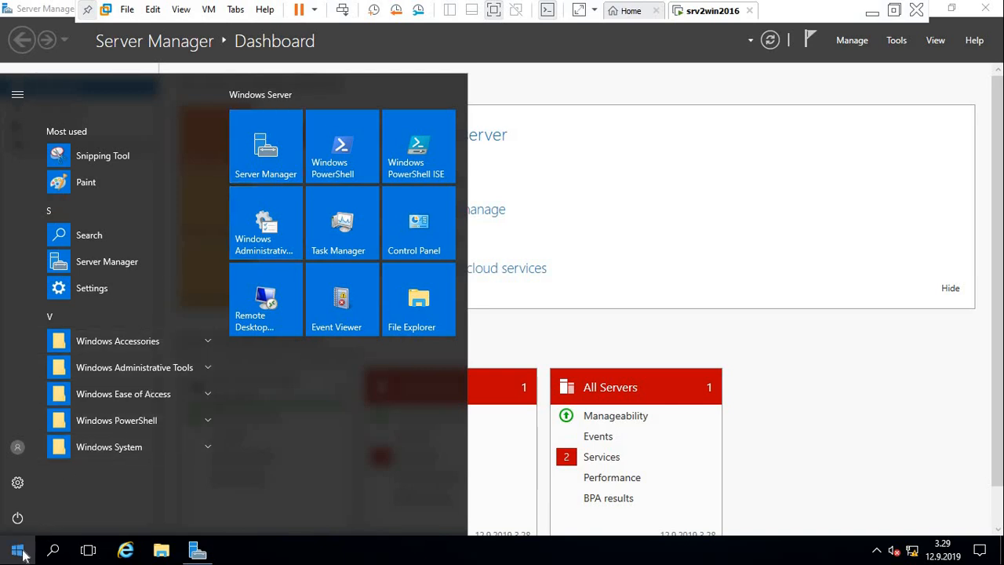
{"action": "left_click", "coordinate": [753, 120]}
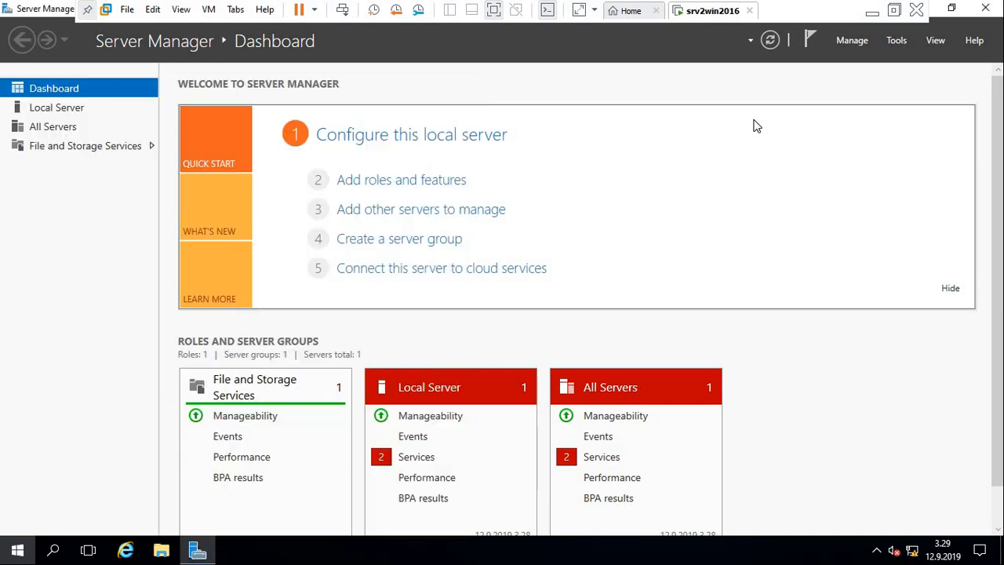
Rename the local server to Server01 in its system properties and postpone the required restart.
{"action": "left_click", "coordinate": [66, 113]}
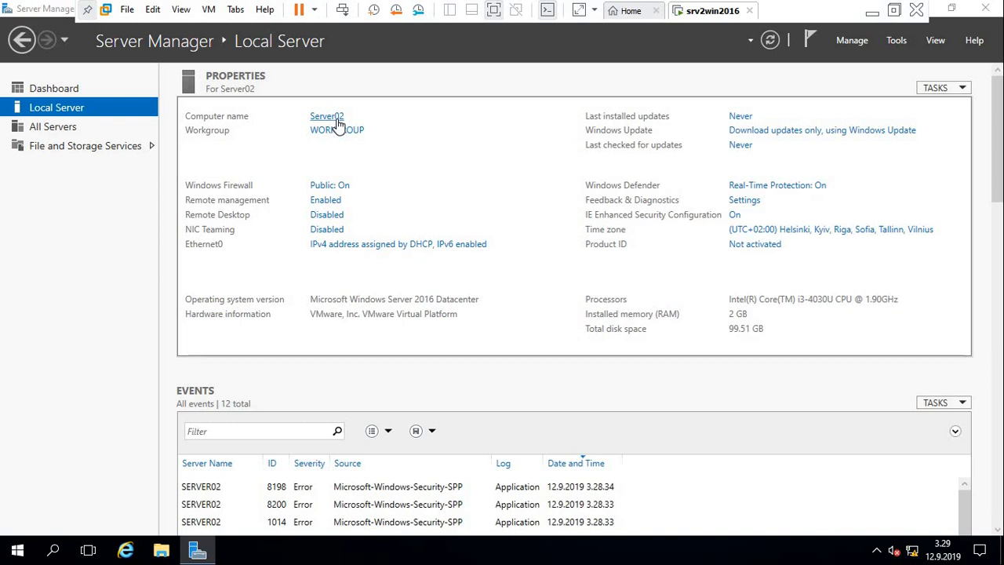
{"action": "left_click", "coordinate": [337, 119]}
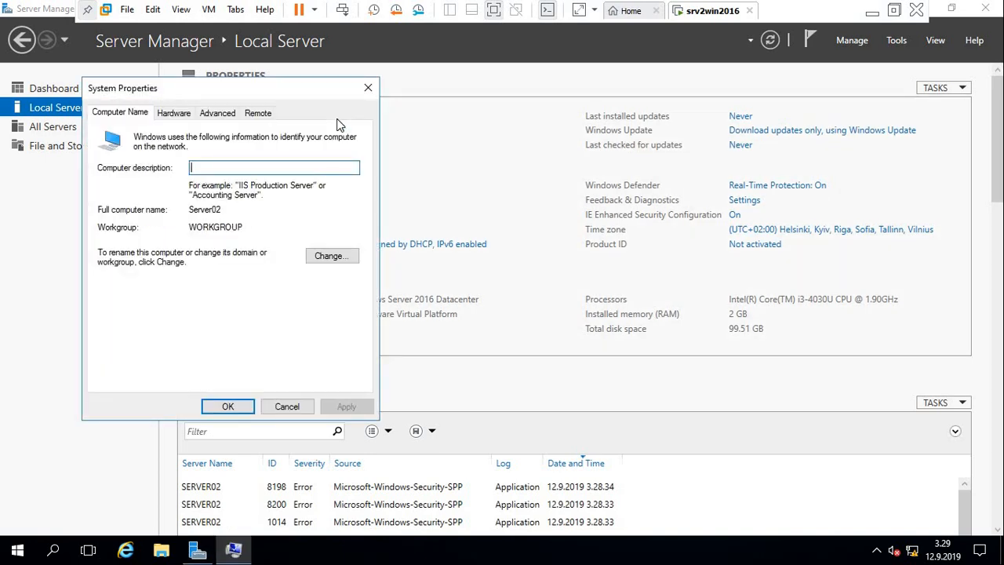
{"action": "left_click", "coordinate": [323, 259]}
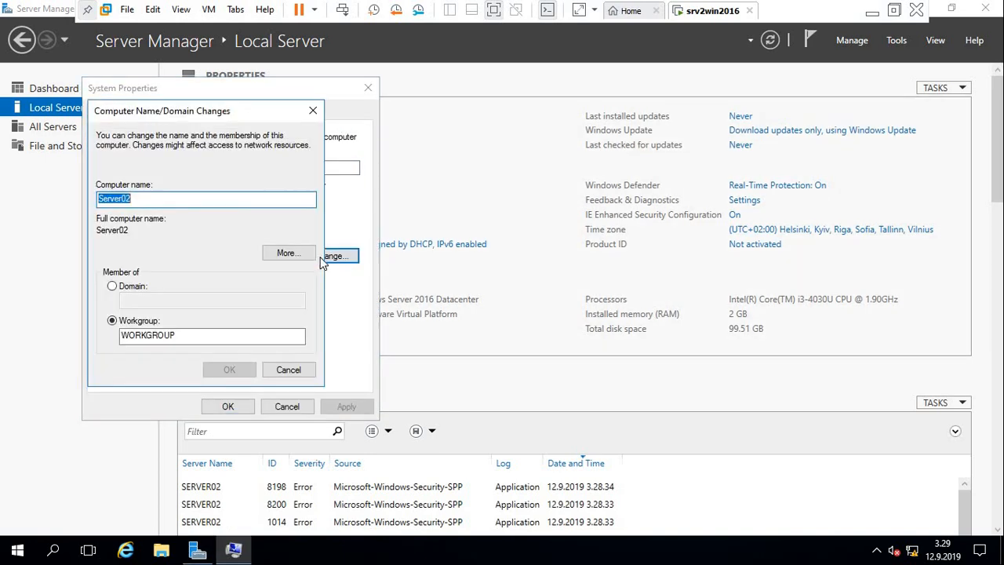
{"action": "left_click", "coordinate": [191, 203]}
{"action": "key", "text": "BackSpace"}
{"action": "type", "text": "1"}
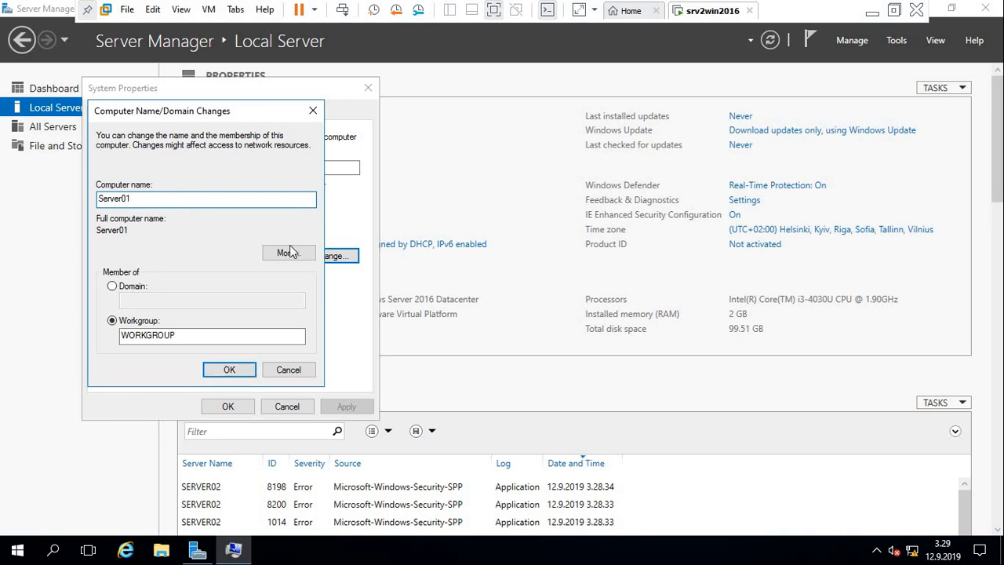
{"action": "left_click", "coordinate": [232, 367]}
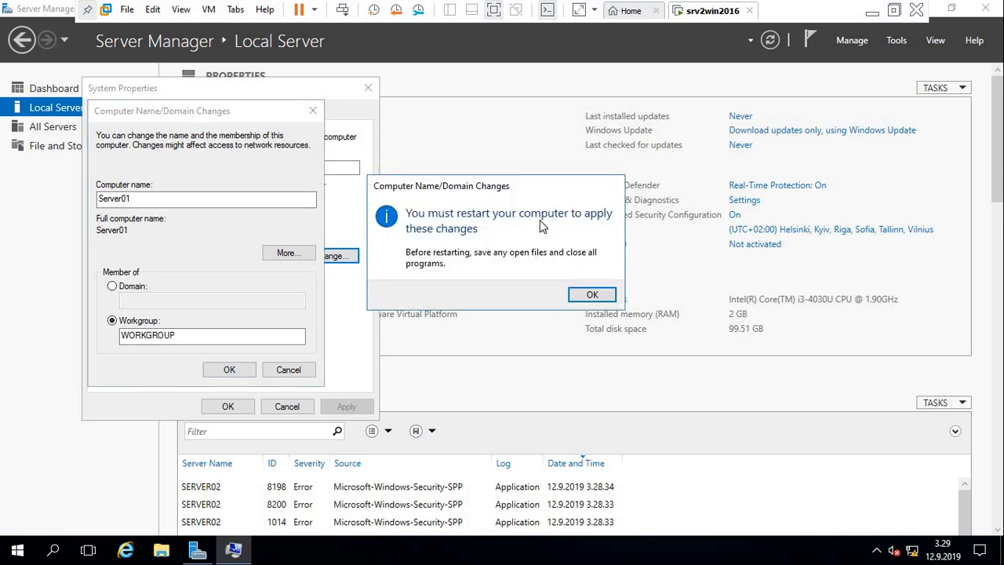
{"action": "left_click", "coordinate": [592, 292]}
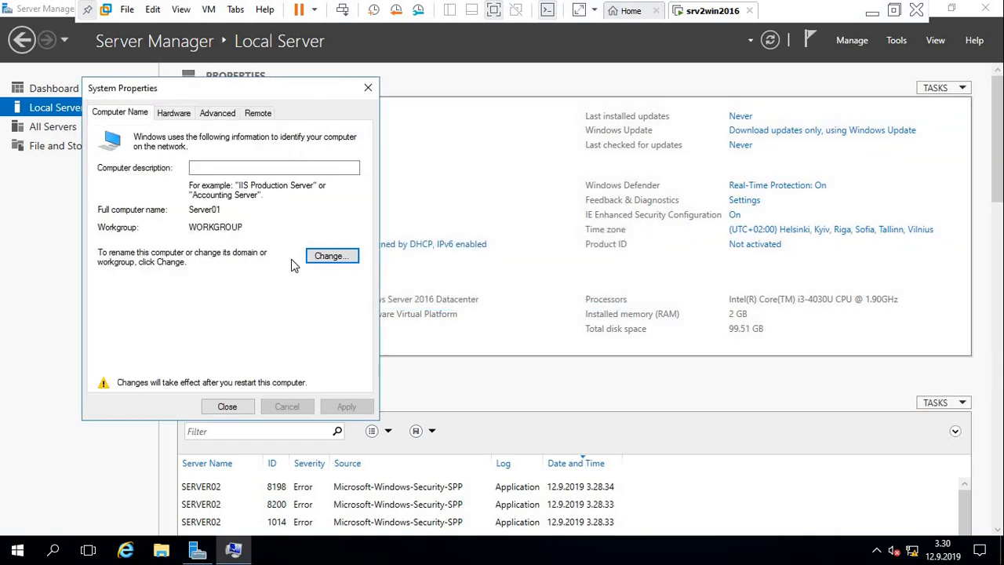
{"action": "left_click", "coordinate": [227, 406]}
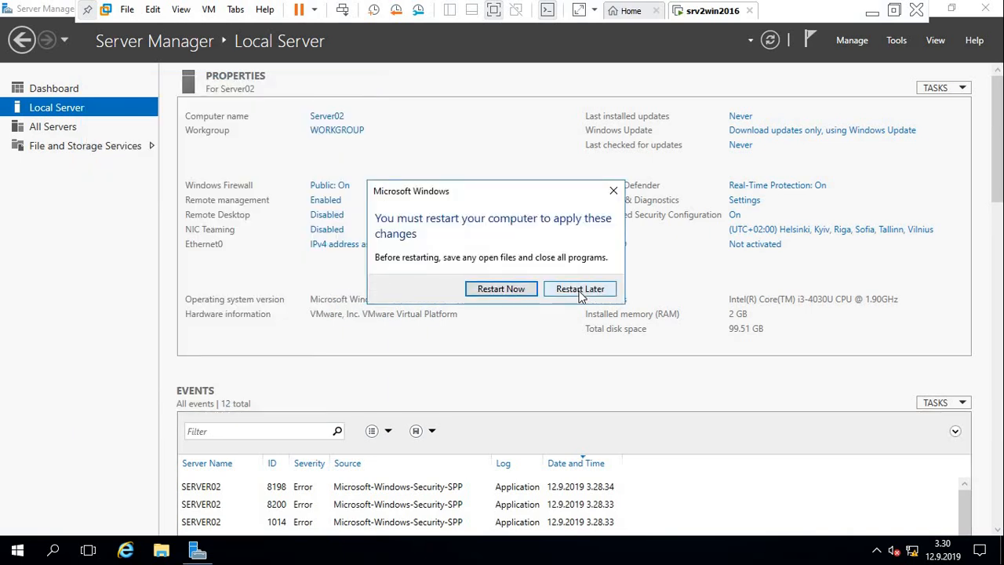
{"action": "left_click", "coordinate": [580, 289]}
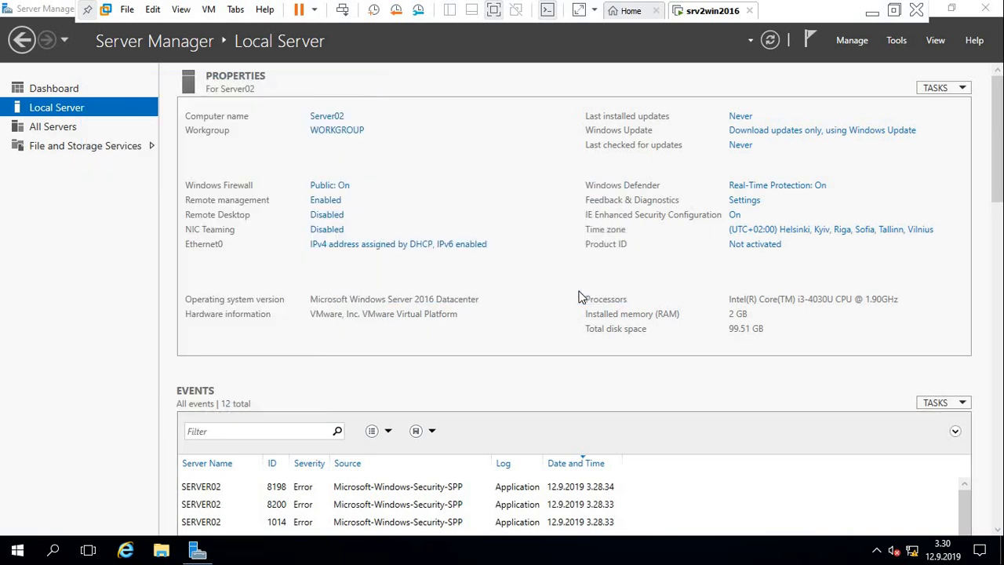
Set Ethernet0's IPv4 address manually to 192.168.100.11 with subnet mask 255.255.255.0.
{"action": "left_click", "coordinate": [381, 246]}
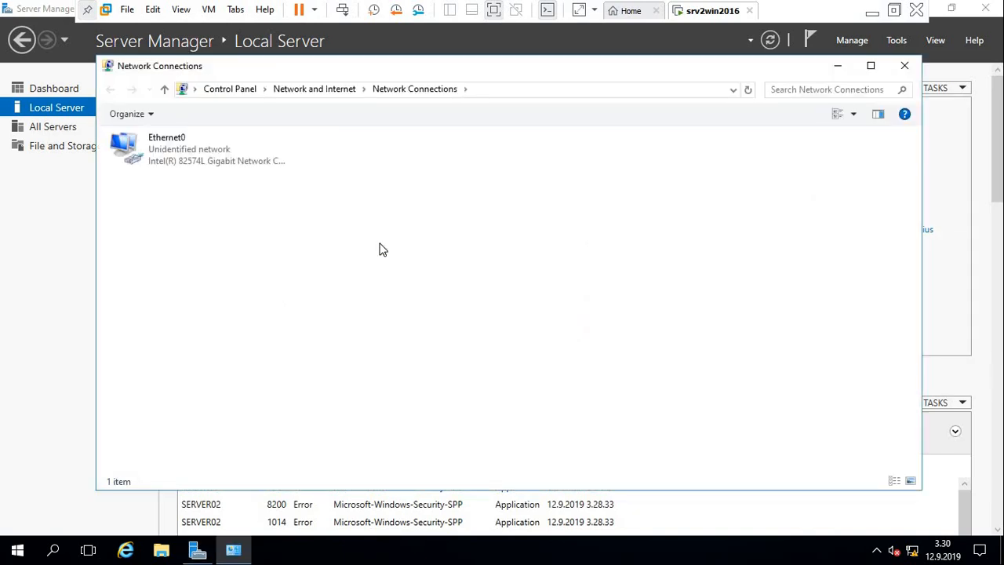
{"action": "left_click", "coordinate": [201, 163]}
{"action": "double_click", "coordinate": [201, 163]}
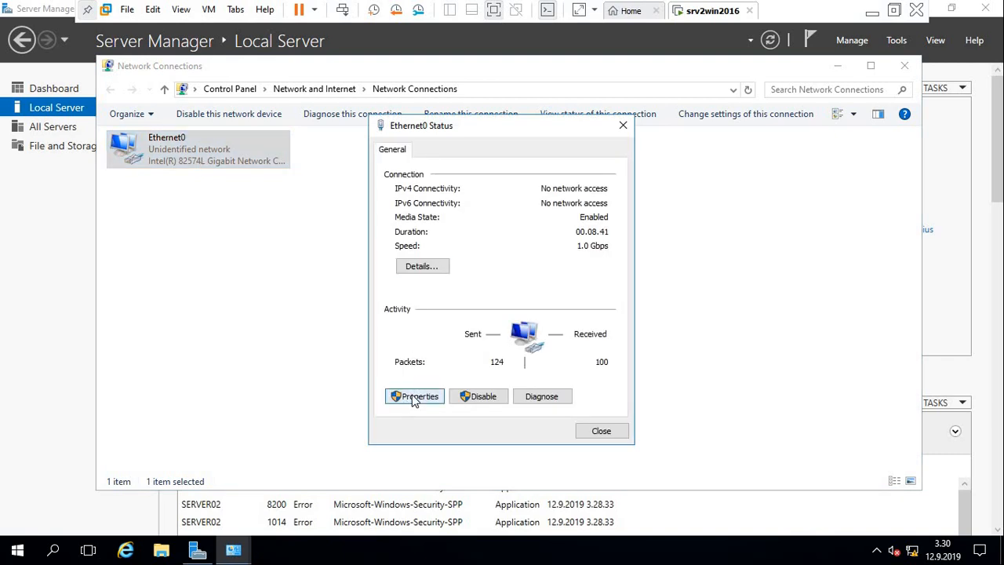
{"action": "left_click", "coordinate": [409, 398]}
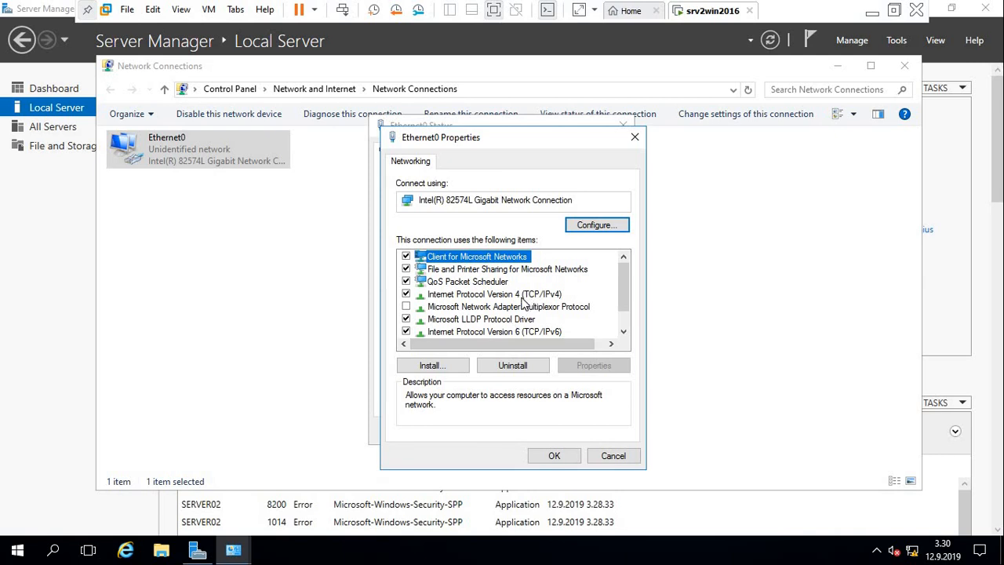
{"action": "left_click", "coordinate": [486, 296]}
{"action": "double_click", "coordinate": [485, 296]}
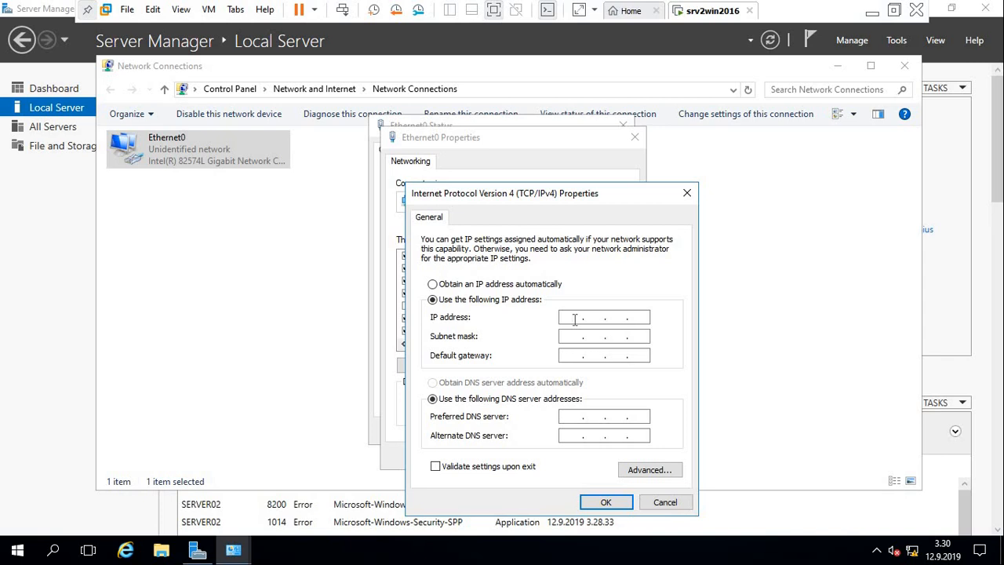
{"action": "type", "text": "192 . 168 . 100 . 11"}
{"action": "key", "text": "Tab"}
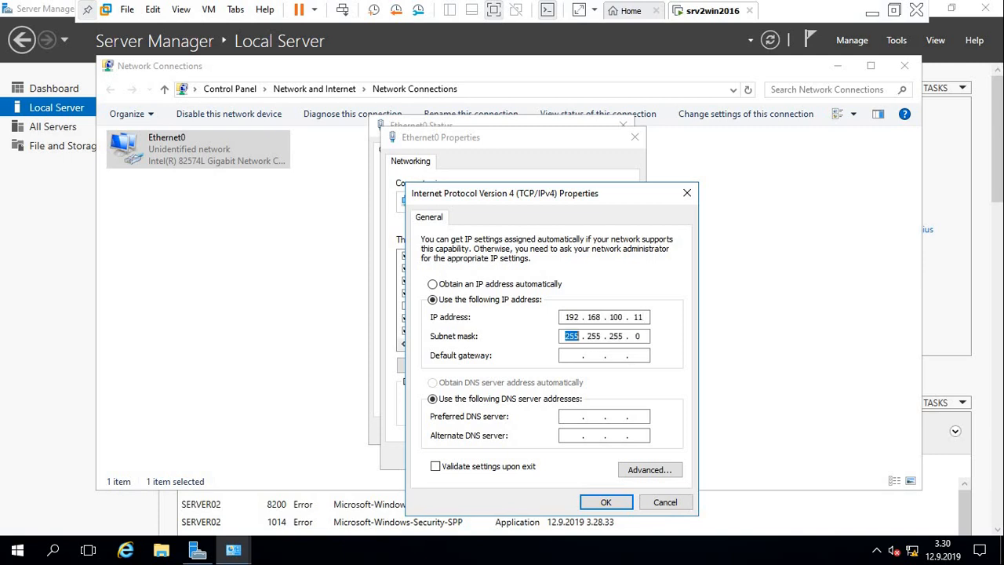
Set the default gateway in Ethernet0's IPv4 properties to 192.168.100.2.
{"action": "left_click", "coordinate": [568, 355]}
{"action": "type", "text": "192 . 168 . 100 . 2"}
{"action": "key", "text": "Tab"}
{"action": "key", "text": "Tab"}
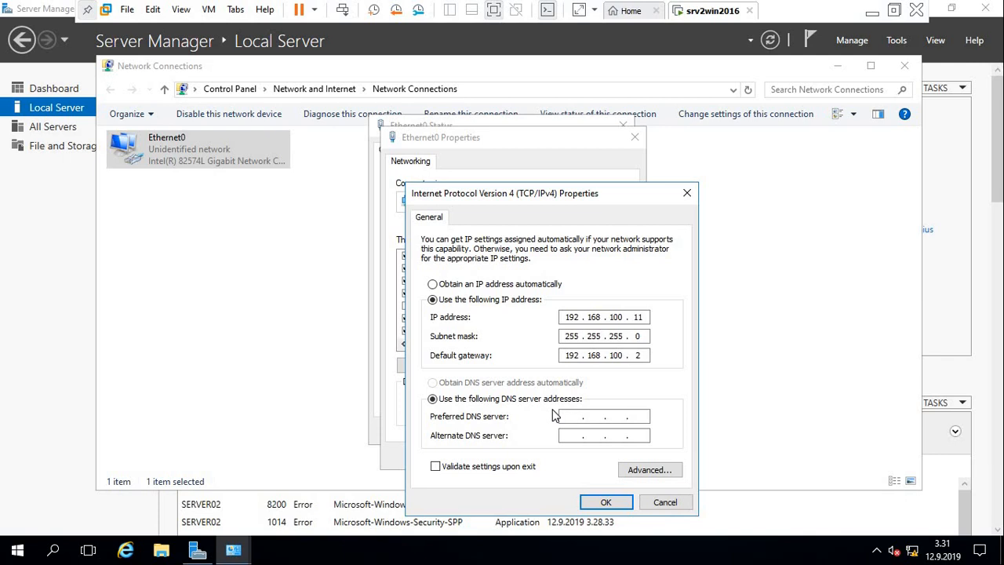
Set Ethernet0's preferred DNS server to 192.168.100.2, apply the IPv4 settings and close the network connections.
{"action": "type", "text": "192 . 168 . 100 . 2"}
{"action": "left_click", "coordinate": [606, 507]}
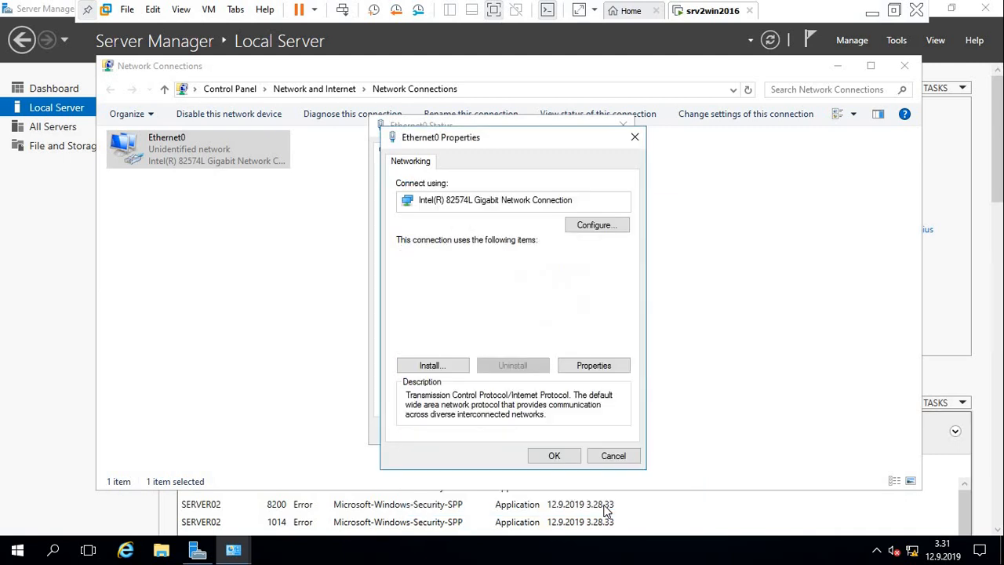
{"action": "left_click", "coordinate": [556, 457]}
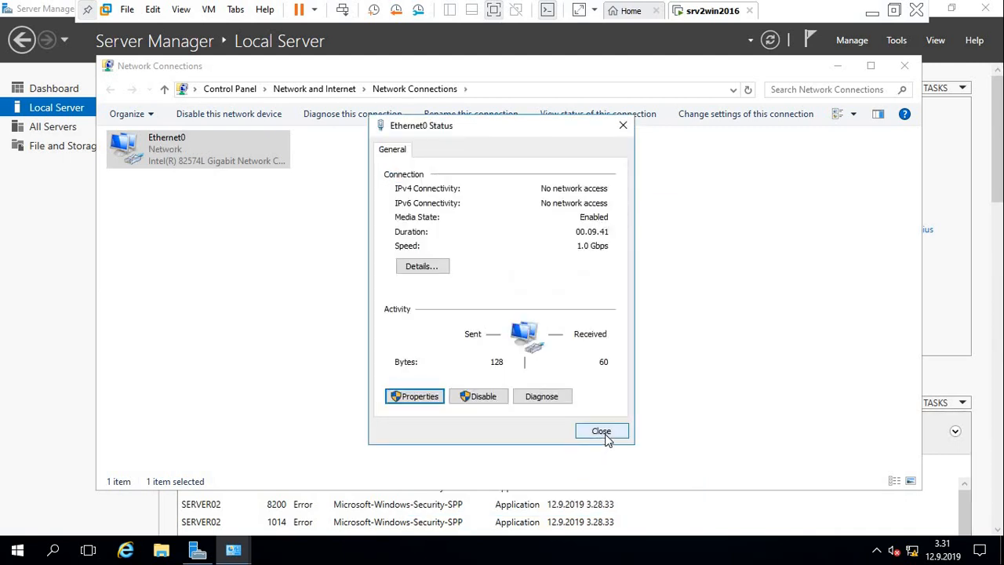
{"action": "left_click", "coordinate": [605, 435]}
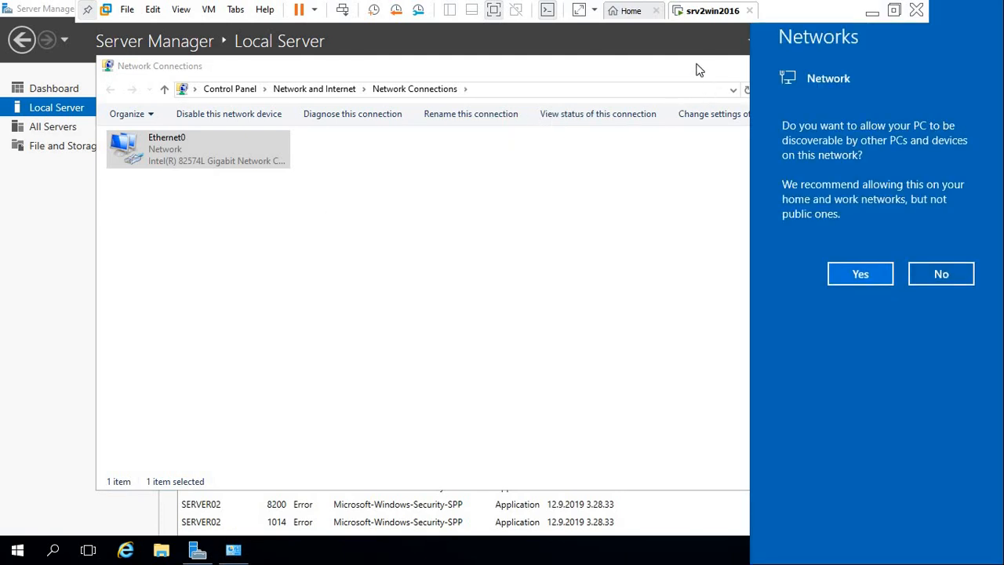
{"action": "left_click", "coordinate": [695, 64]}
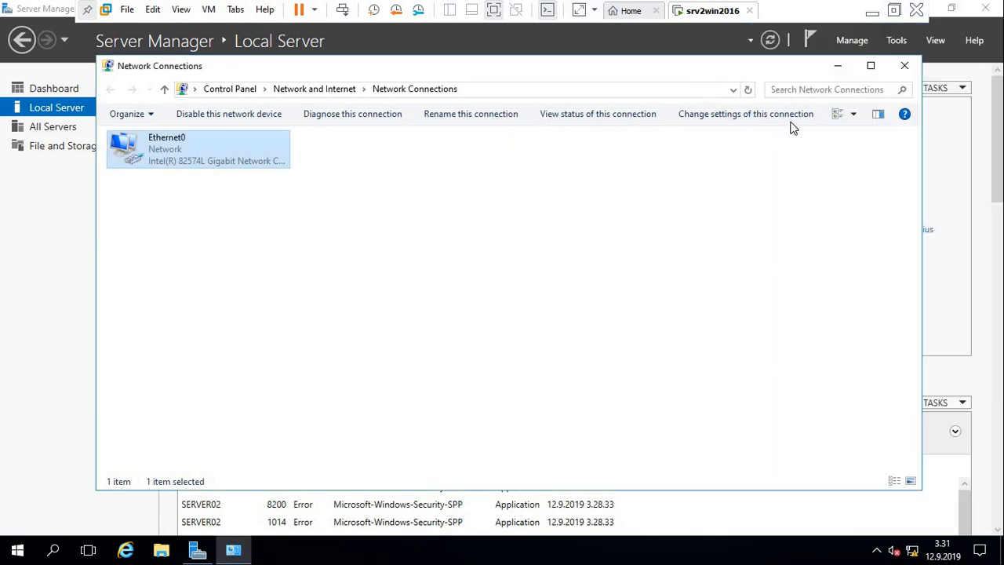
{"action": "left_click", "coordinate": [904, 70]}
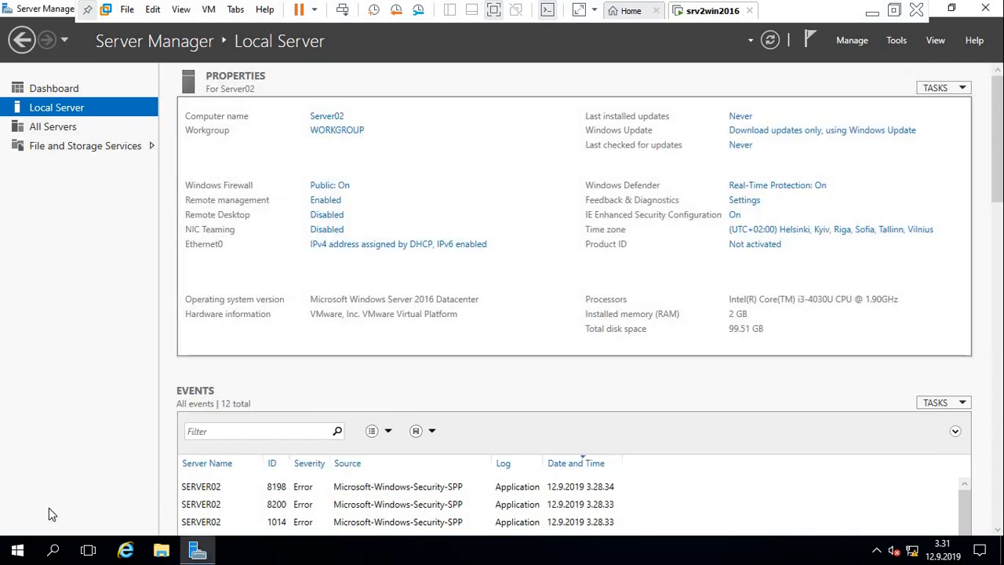
Sign out of Windows and sign back in as Administrator with the account password.
{"action": "left_click", "coordinate": [18, 549]}
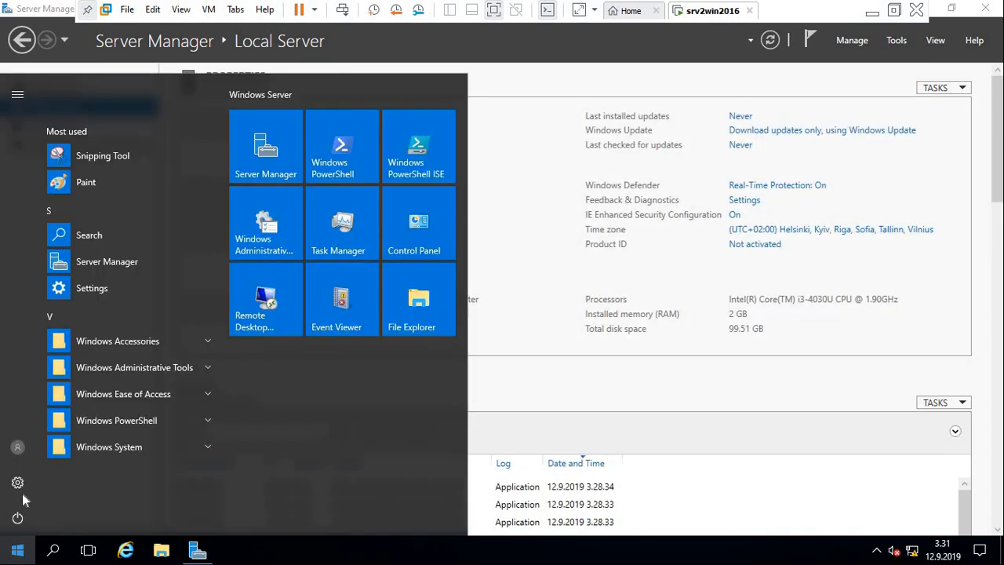
{"action": "left_click", "coordinate": [17, 447]}
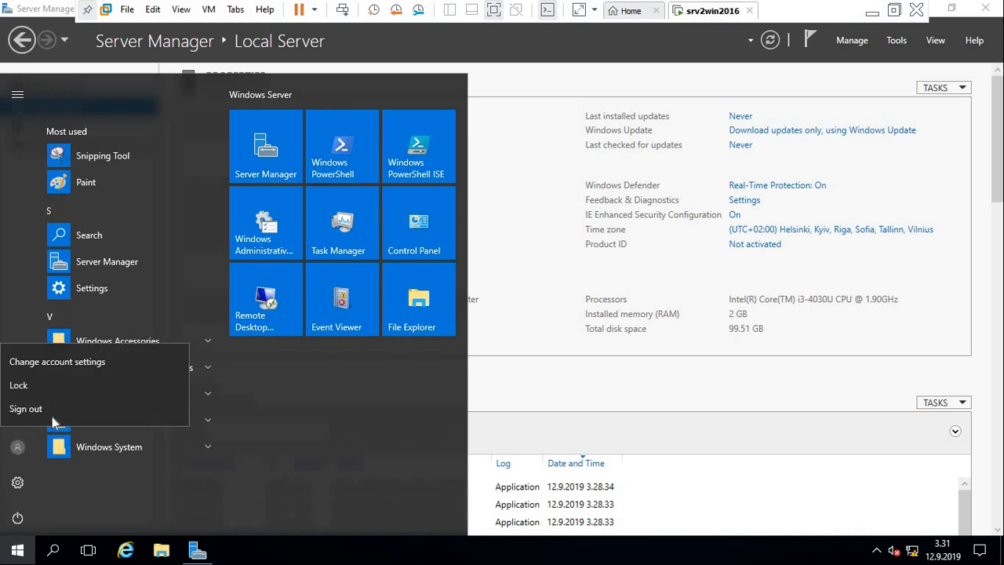
{"action": "left_click", "coordinate": [32, 408]}
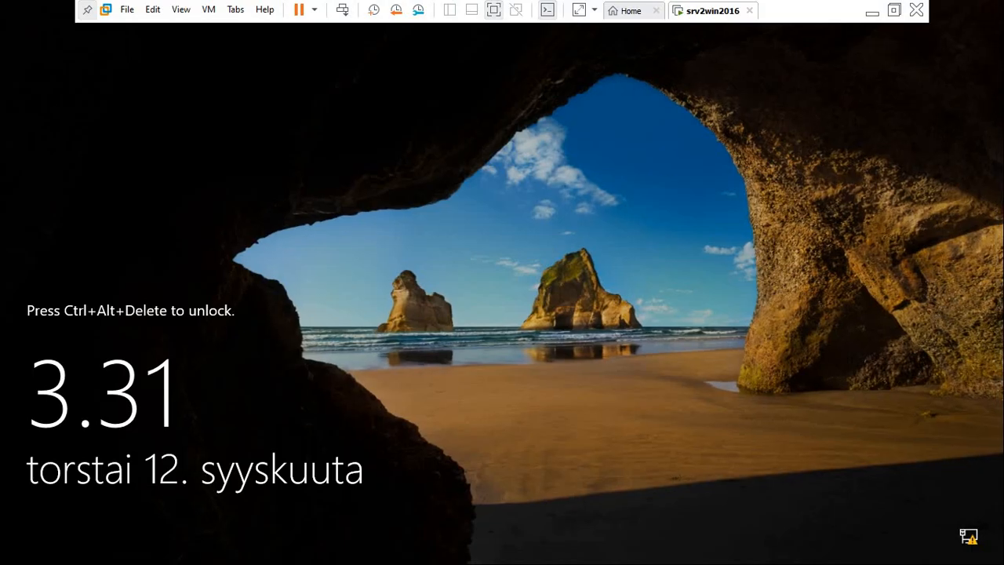
{"action": "left_click", "coordinate": [343, 14]}
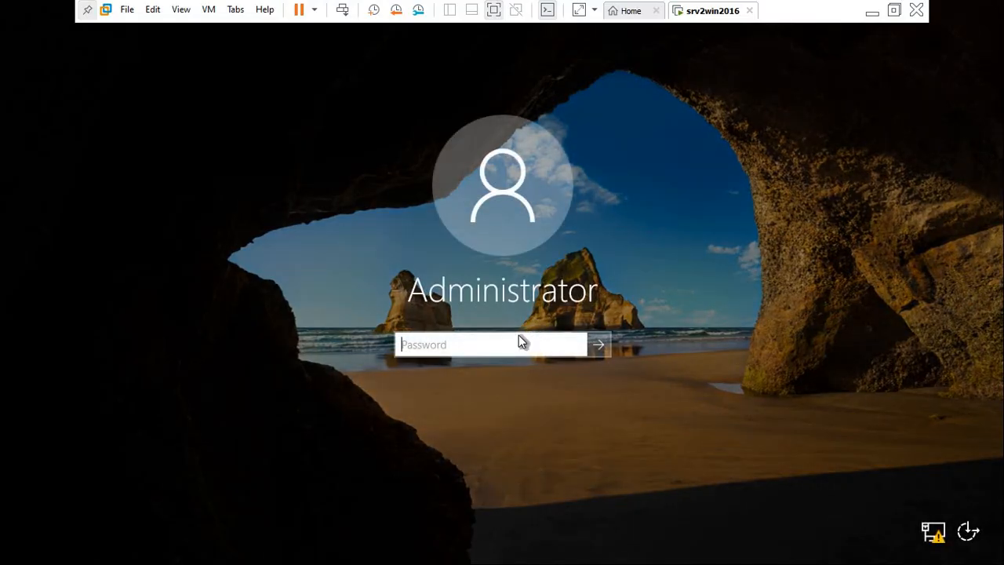
{"action": "type", "text": "P"}
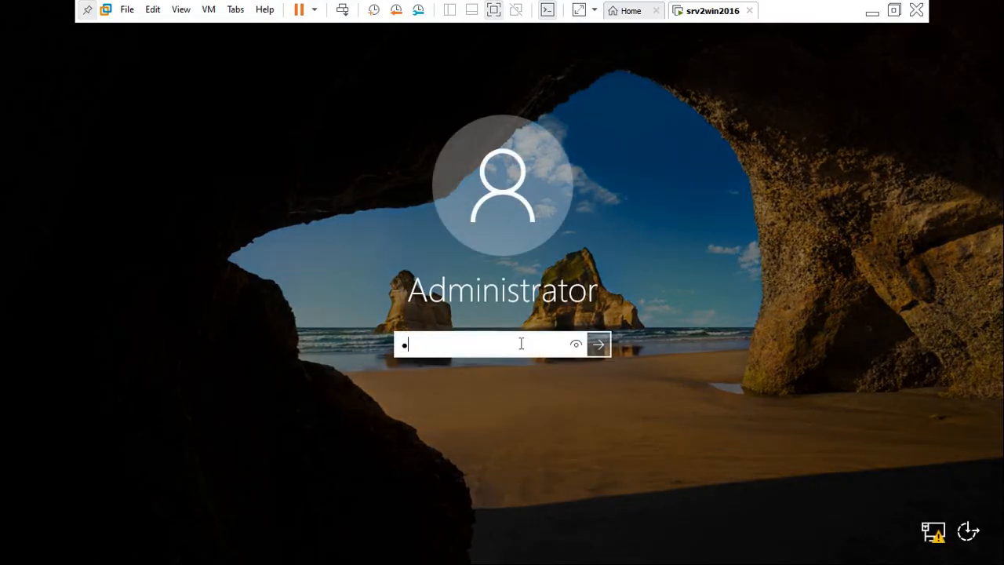
{"action": "type", "text": "assw0rd"}
{"action": "key", "text": "Return"}
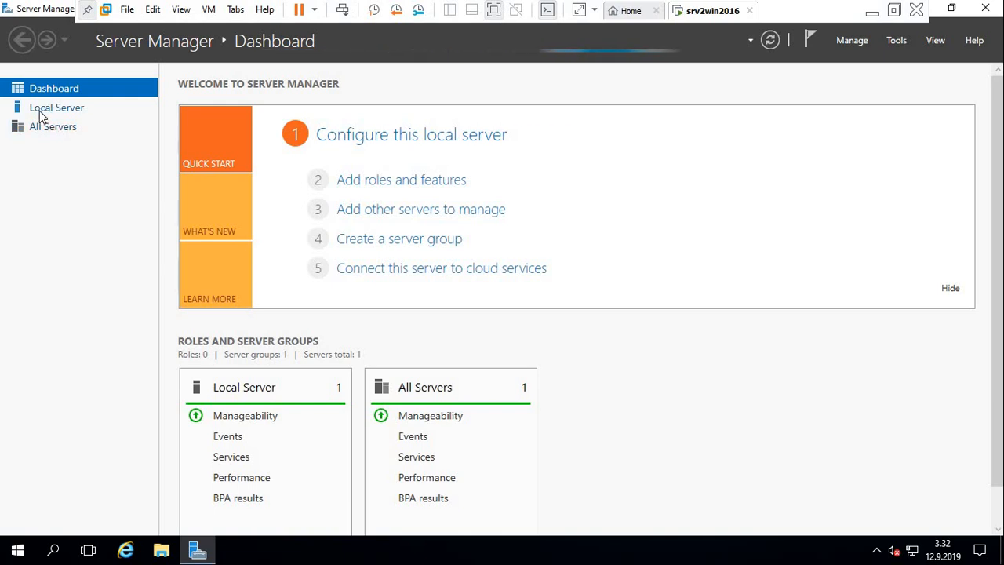
Check the Ethernet0 address in the local server's properties and restart the server with the reason Other (Unplanned).
{"action": "left_click", "coordinate": [41, 110]}
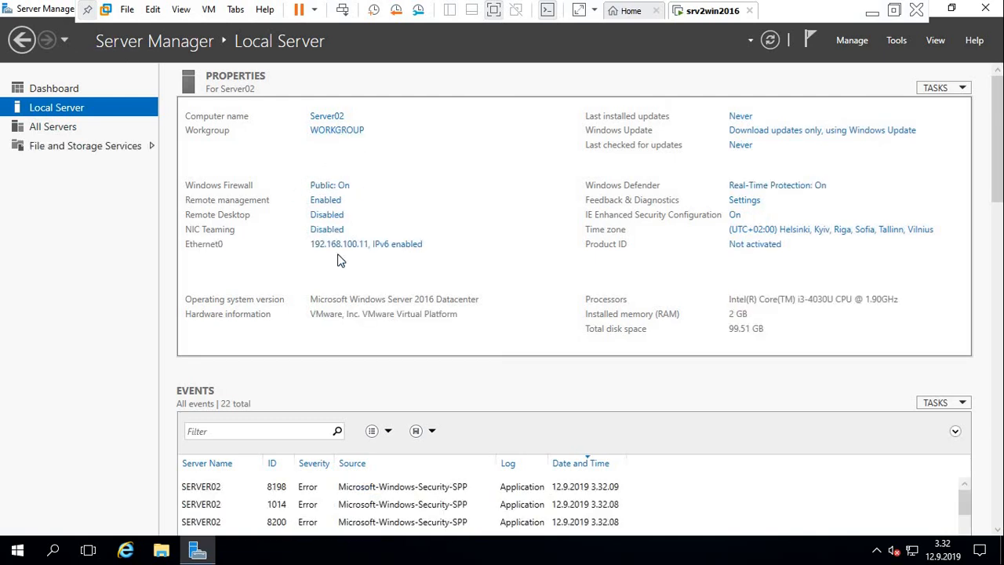
{"action": "left_click", "coordinate": [345, 248]}
{"action": "left_click", "coordinate": [19, 551]}
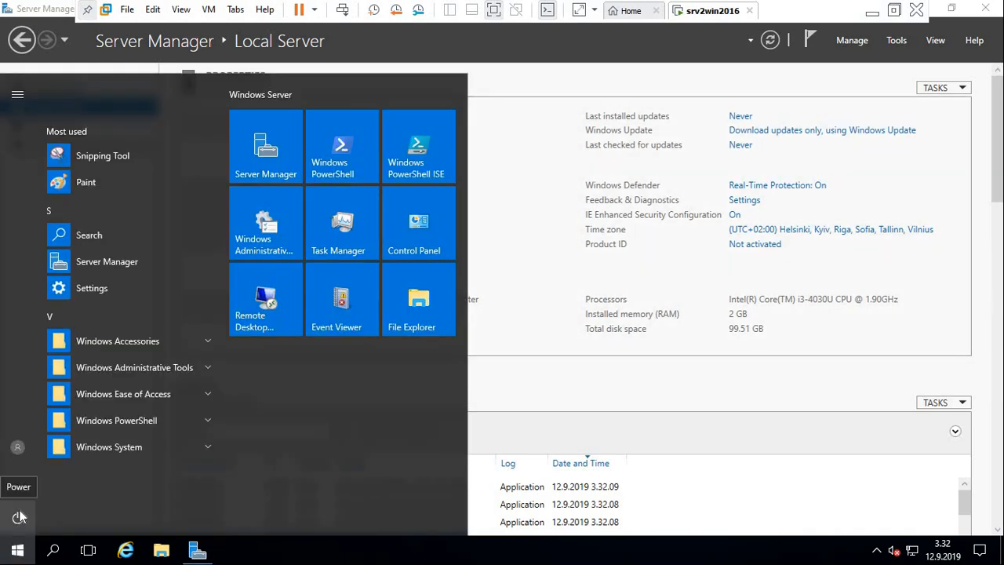
{"action": "left_click", "coordinate": [19, 517]}
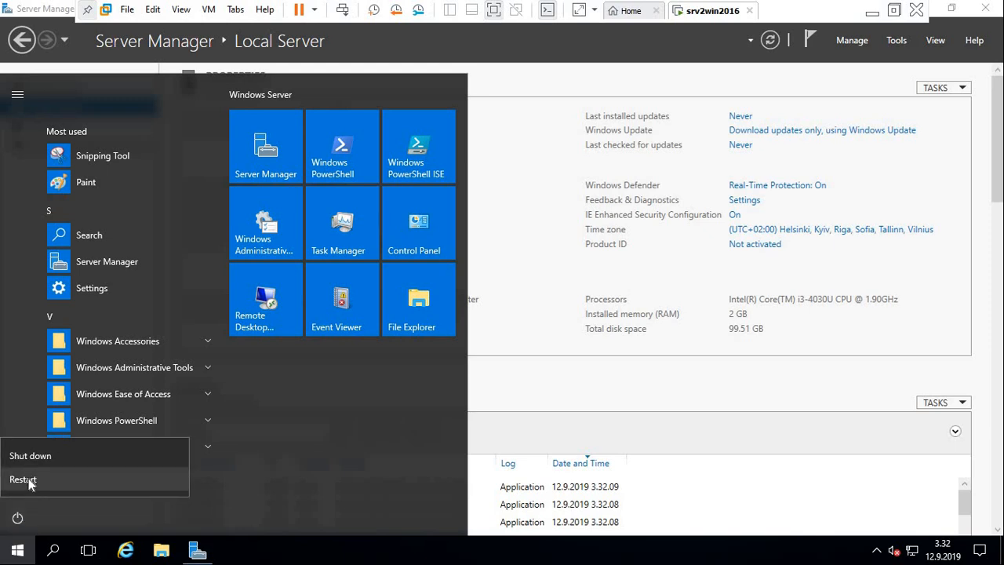
{"action": "left_click", "coordinate": [23, 479]}
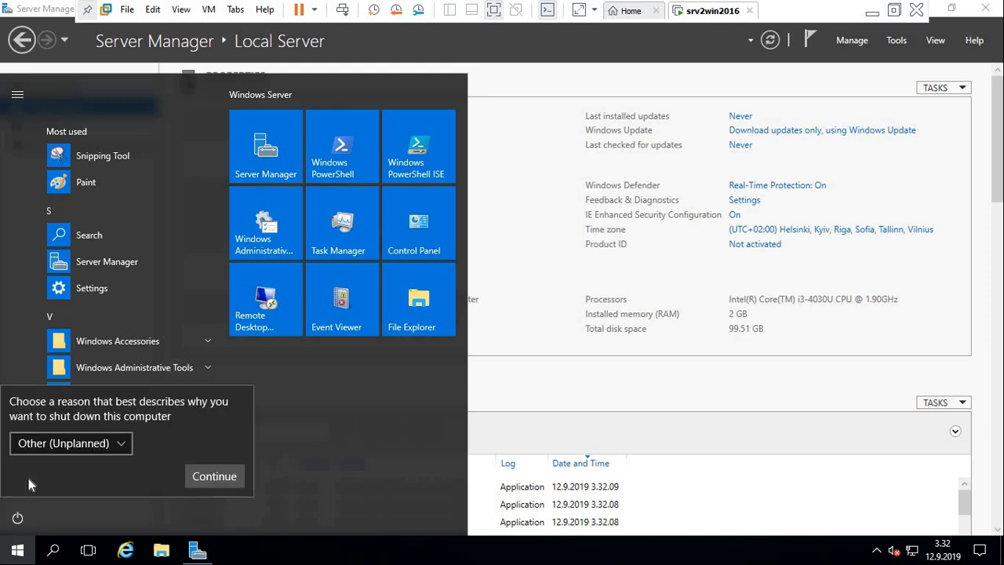
{"action": "left_click", "coordinate": [208, 476]}
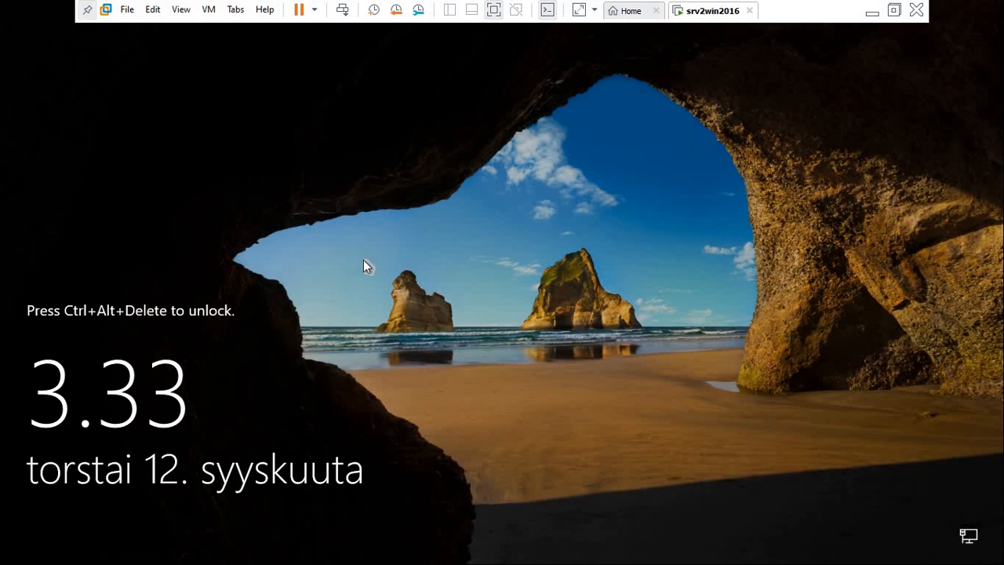
Unlock the restarted server, sign in as Administrator with the account password and check the computer name in the local server's properties.
{"action": "left_click", "coordinate": [344, 9]}
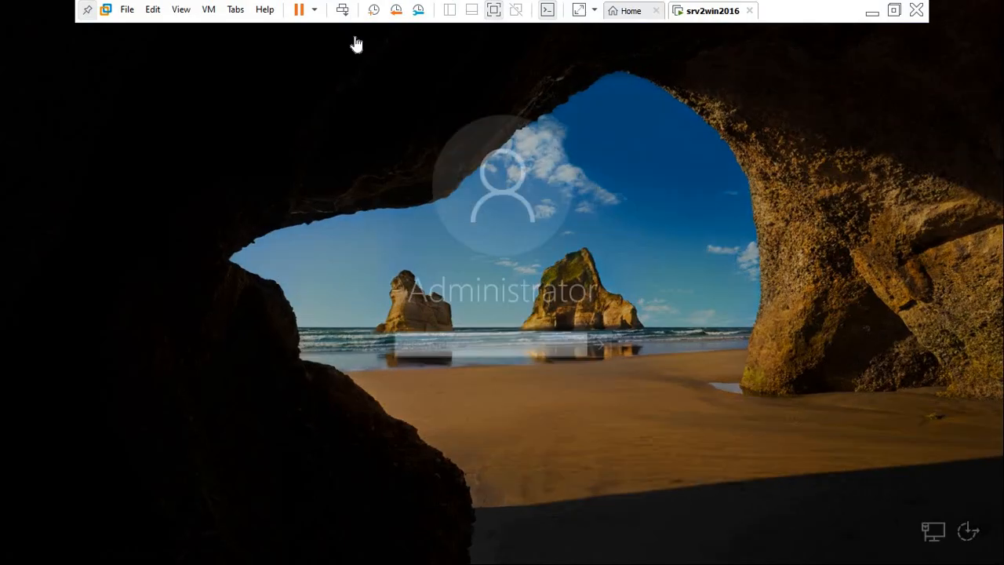
{"action": "type", "text": "P"}
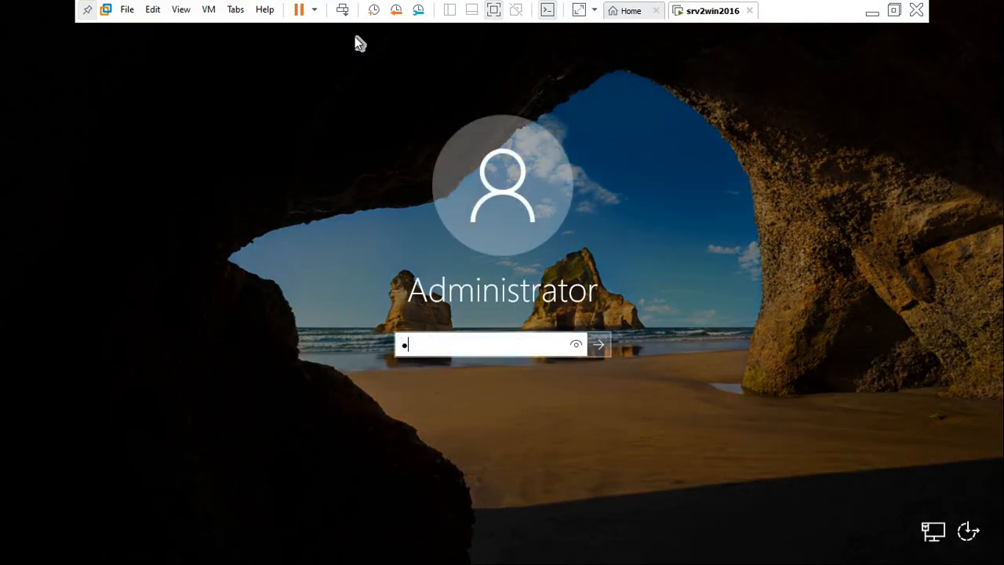
{"action": "type", "text": "as"}
{"action": "key", "text": "BackSpace"}
{"action": "key", "text": "BackSpace"}
{"action": "key", "text": "BackSpace"}
{"action": "type", "text": "Password"}
{"action": "key", "text": "Return"}
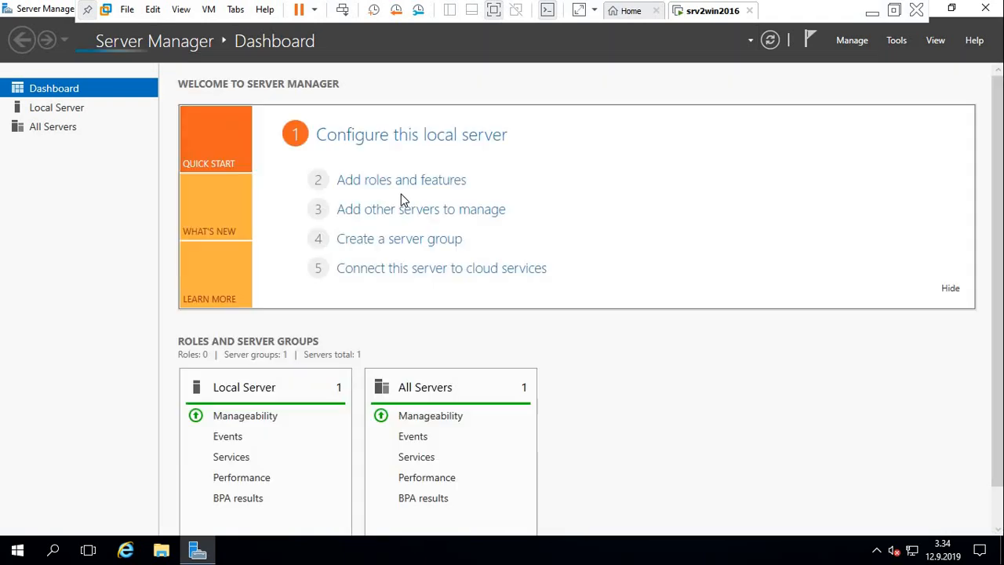
{"action": "left_click", "coordinate": [58, 112]}
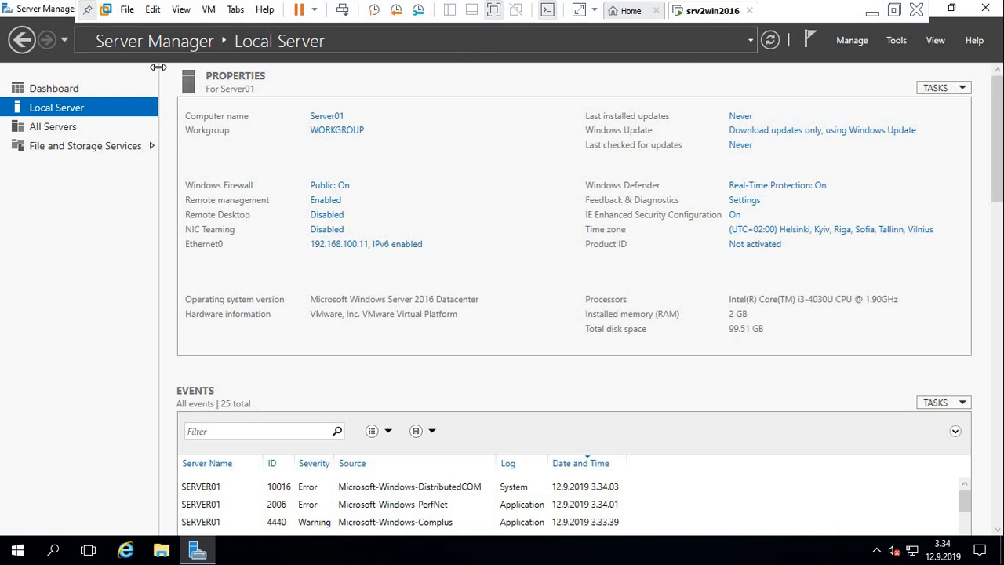
Return to the dashboard, start the Add Roles and Features Wizard and continue to the installation type page.
{"action": "left_click", "coordinate": [65, 87]}
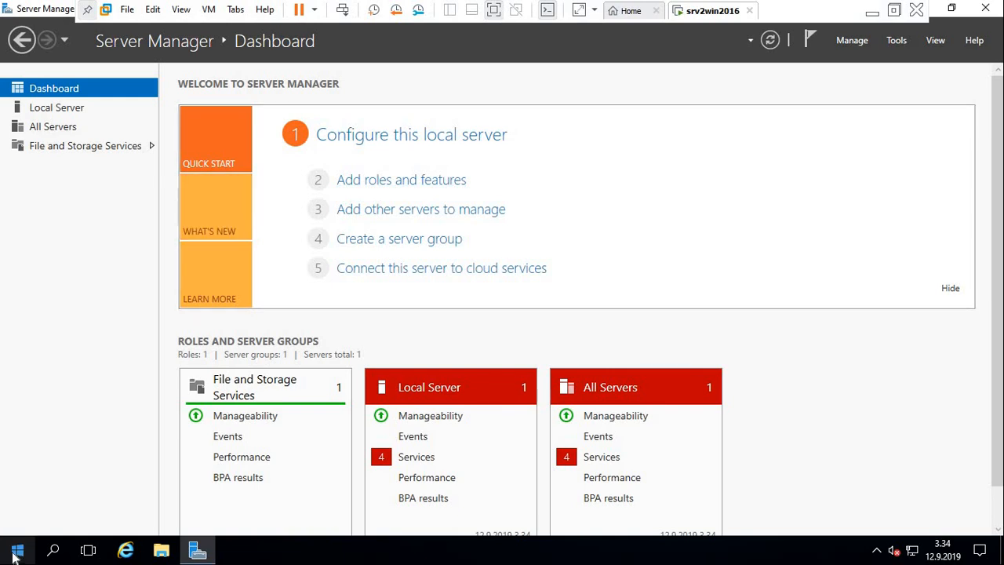
{"action": "left_click", "coordinate": [15, 558]}
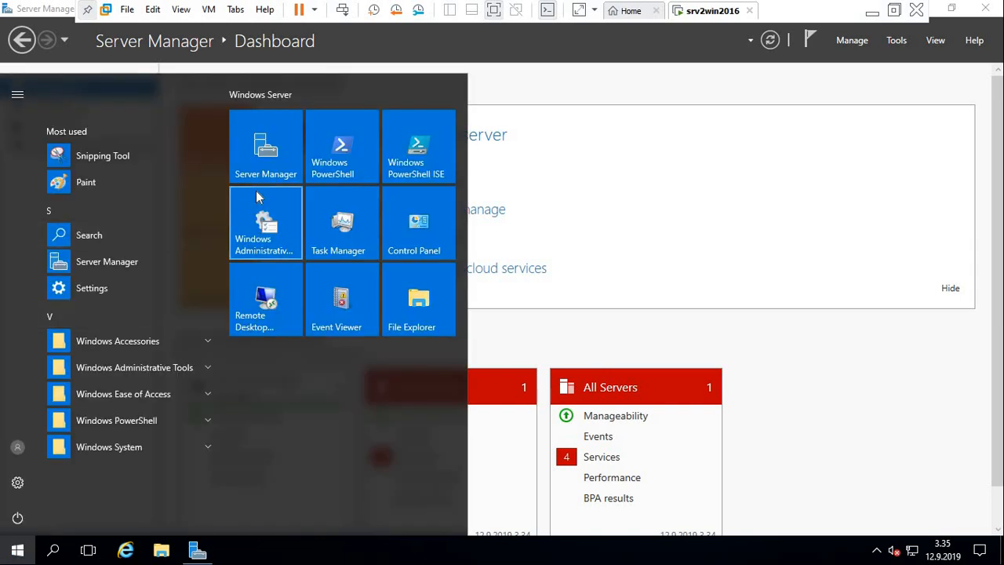
{"action": "left_click", "coordinate": [729, 103]}
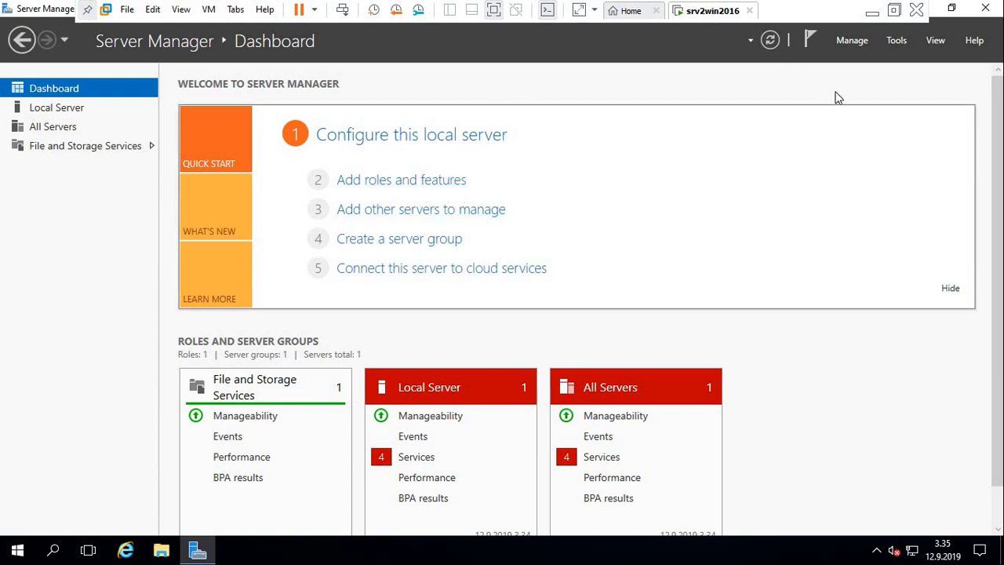
{"action": "left_click", "coordinate": [858, 44]}
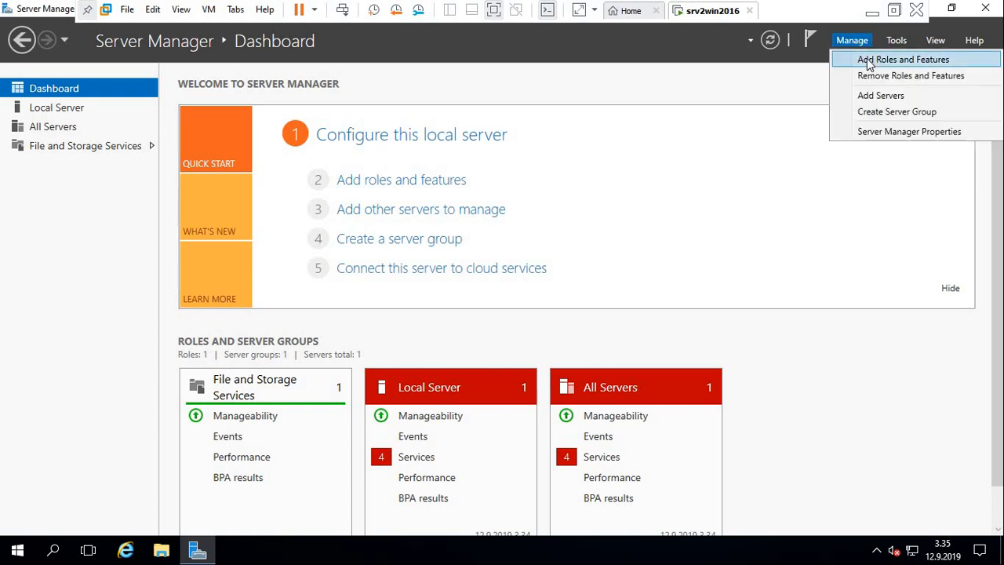
{"action": "left_click", "coordinate": [393, 183]}
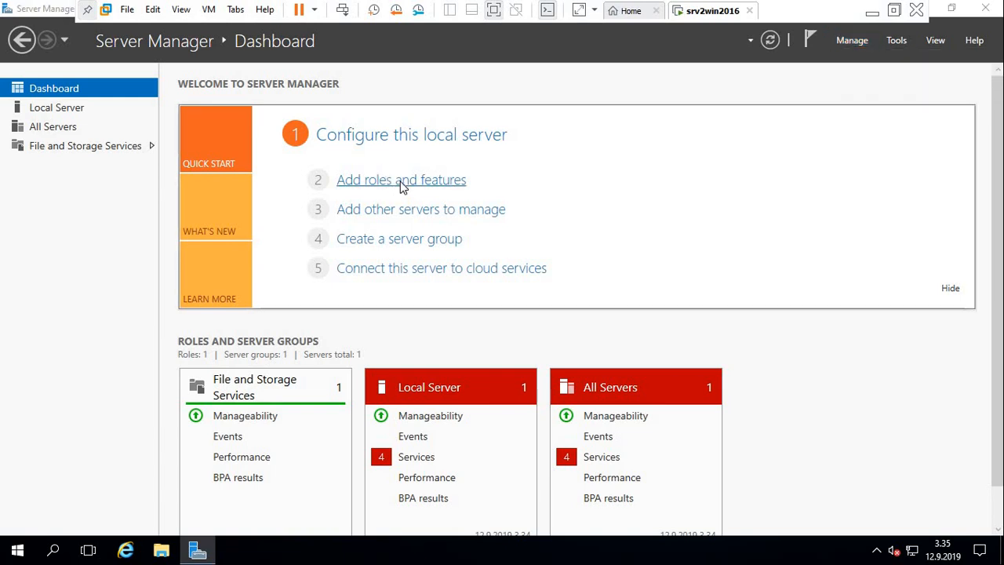
{"action": "left_click", "coordinate": [401, 187]}
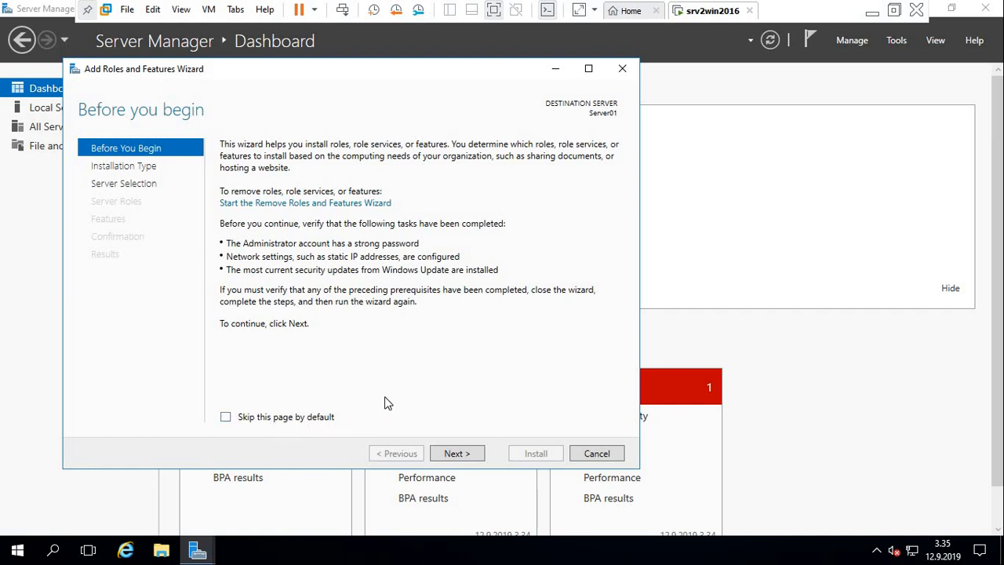
{"action": "left_click", "coordinate": [467, 457]}
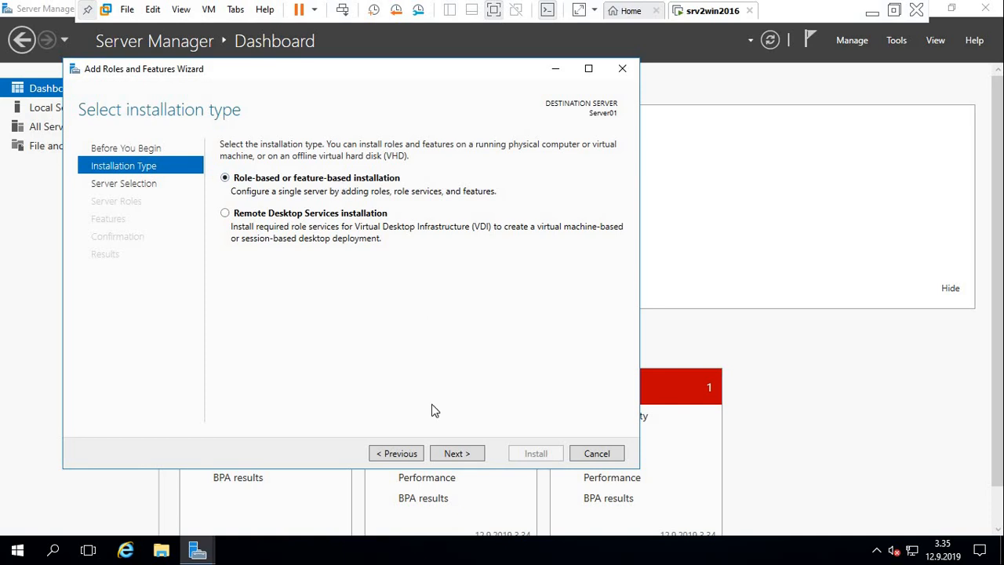
Choose a role-based installation on Server01 and select the DNS Server and Active Directory Domain Services roles with their required features.
{"action": "left_click", "coordinate": [461, 454]}
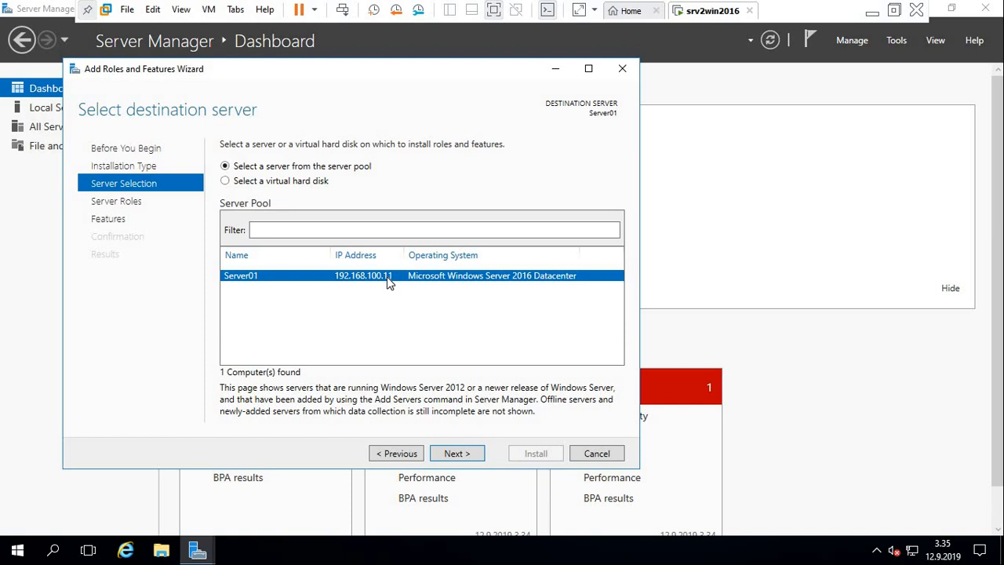
{"action": "left_click", "coordinate": [461, 458]}
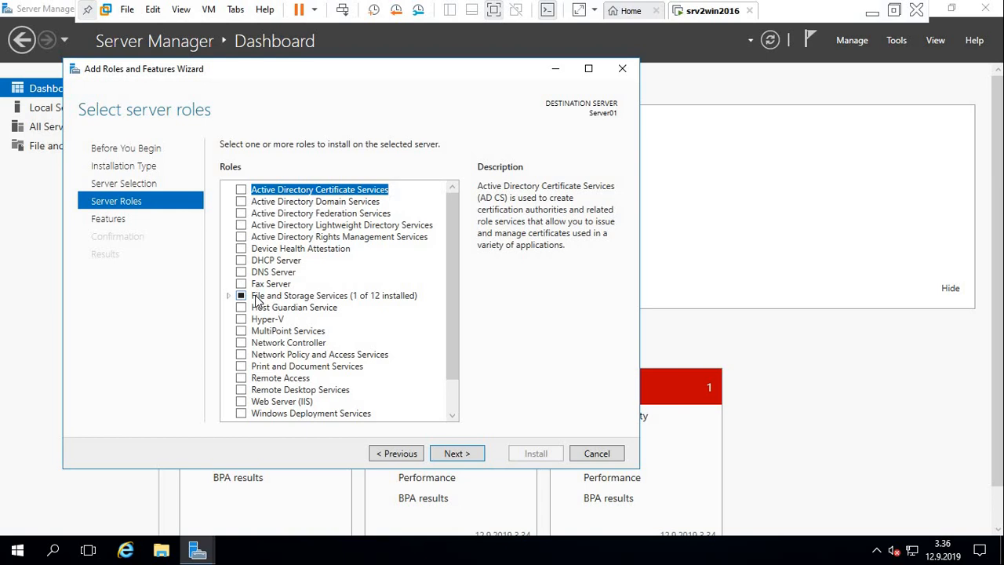
{"action": "left_click", "coordinate": [242, 272]}
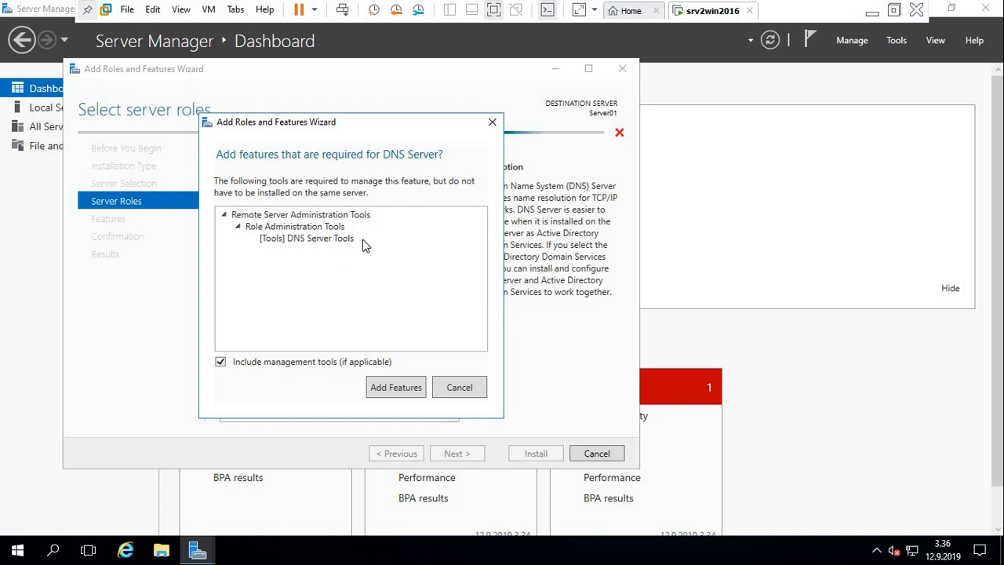
{"action": "left_click", "coordinate": [384, 387]}
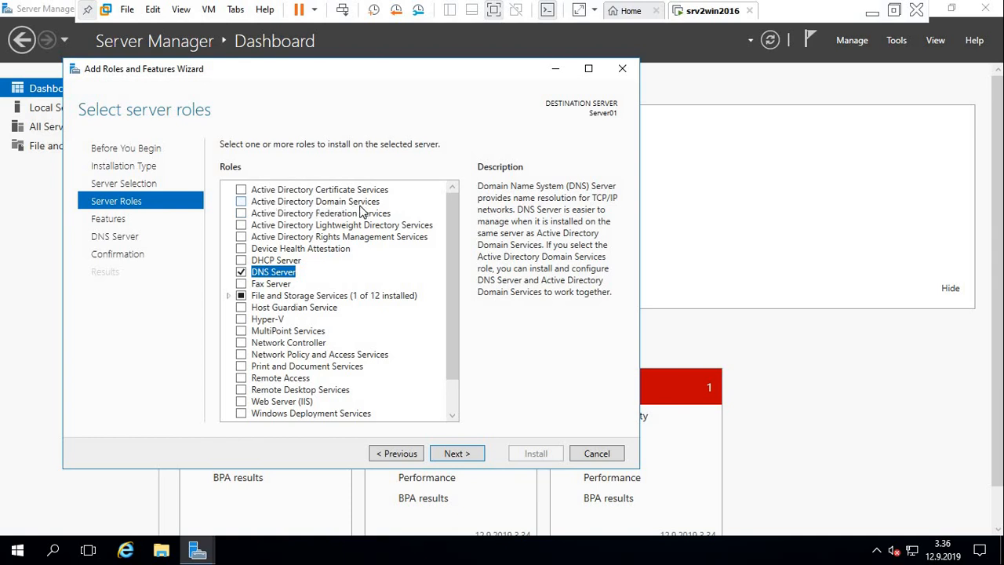
{"action": "left_click", "coordinate": [241, 201]}
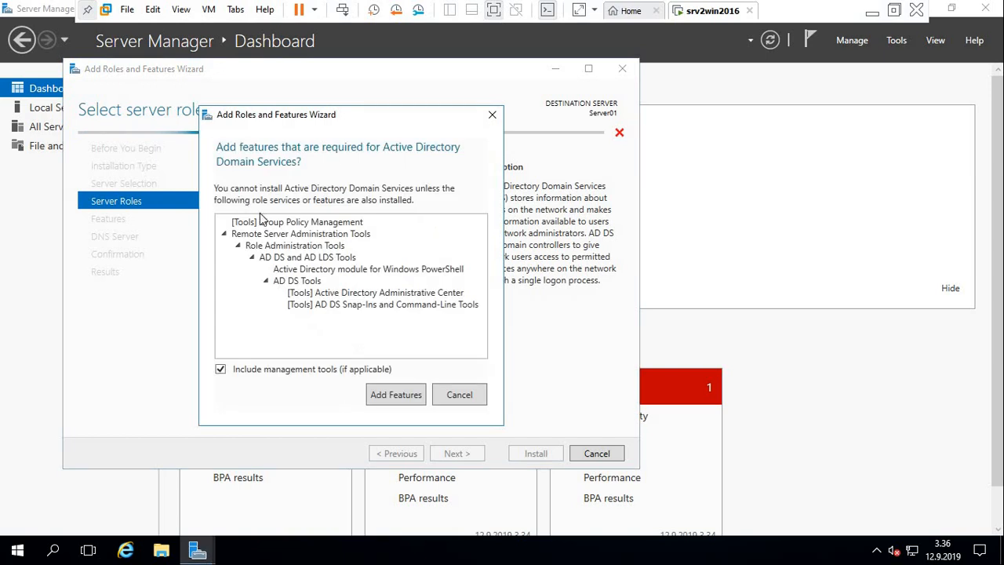
{"action": "left_click", "coordinate": [384, 395]}
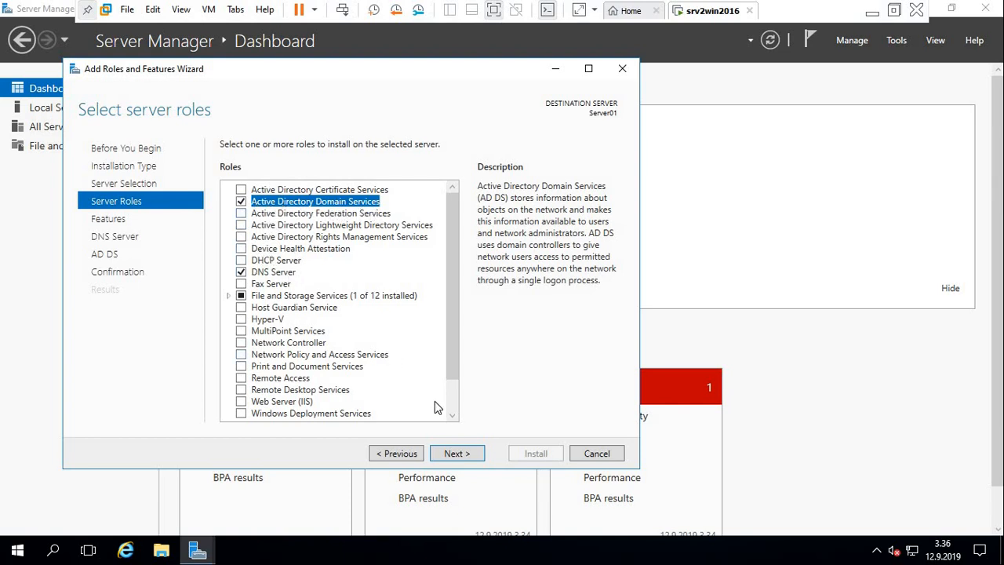
Continue with the default features through the DNS Server and AD DS pages and install the selected roles.
{"action": "left_click", "coordinate": [457, 454]}
{"action": "left_click", "coordinate": [457, 455]}
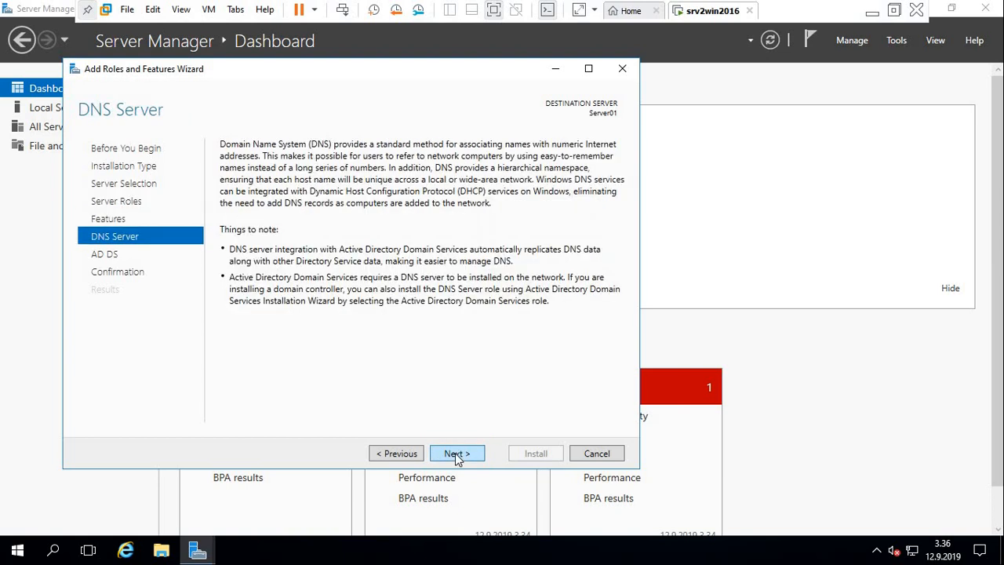
{"action": "left_click", "coordinate": [457, 456]}
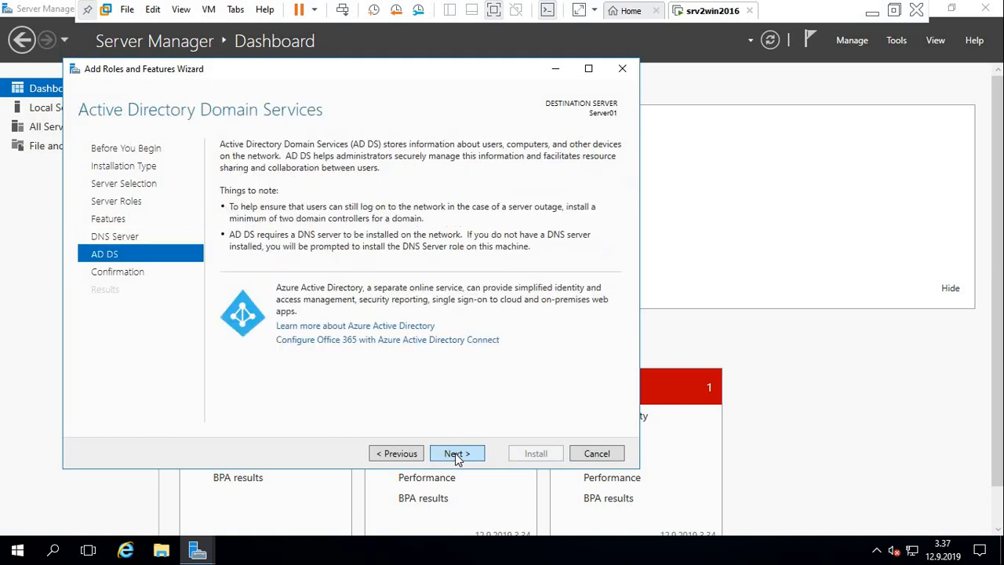
{"action": "left_click", "coordinate": [457, 456]}
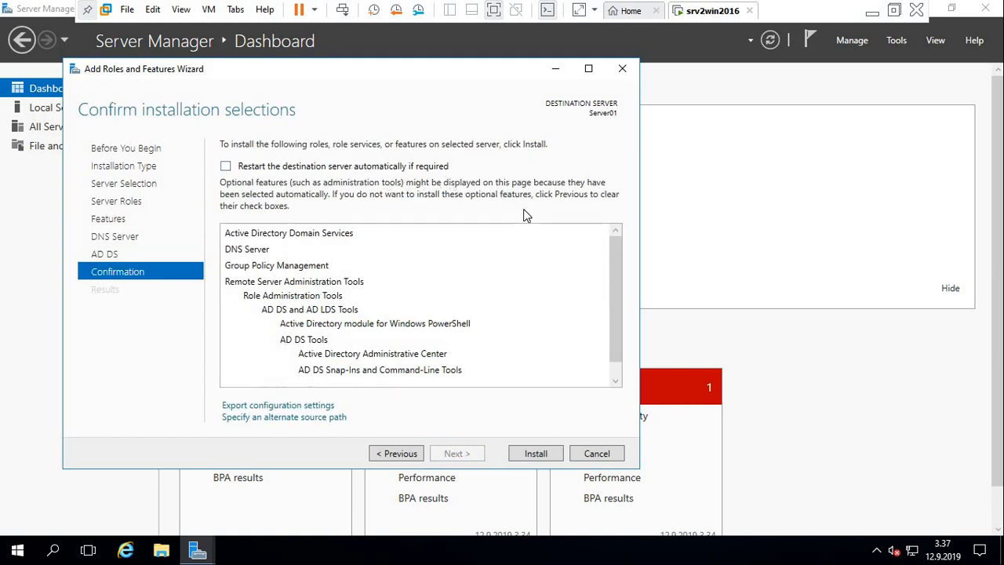
{"action": "left_click", "coordinate": [528, 453]}
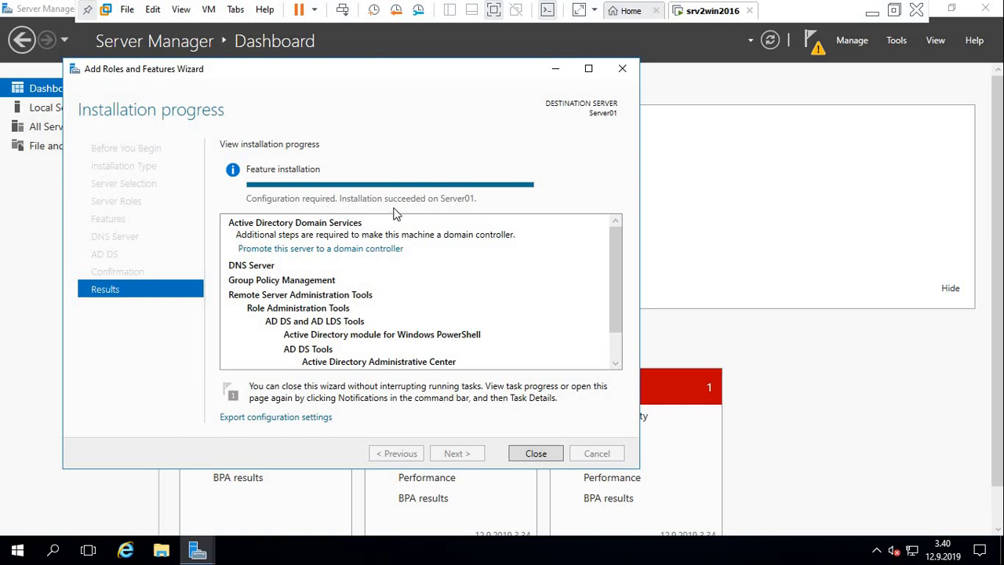
Close the finished role installation and start promoting this server to a domain controller.
{"action": "left_click", "coordinate": [534, 455]}
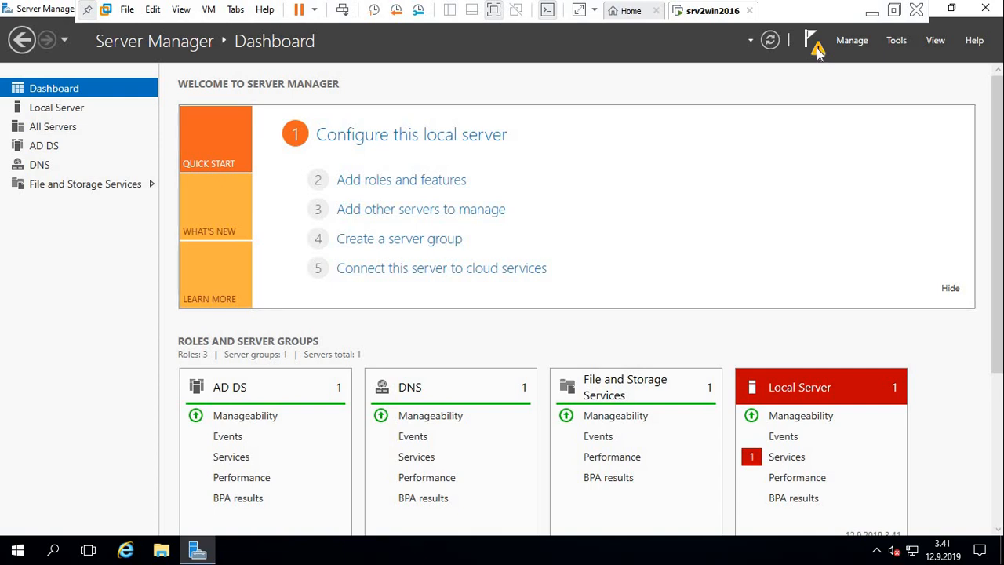
{"action": "left_click", "coordinate": [817, 49]}
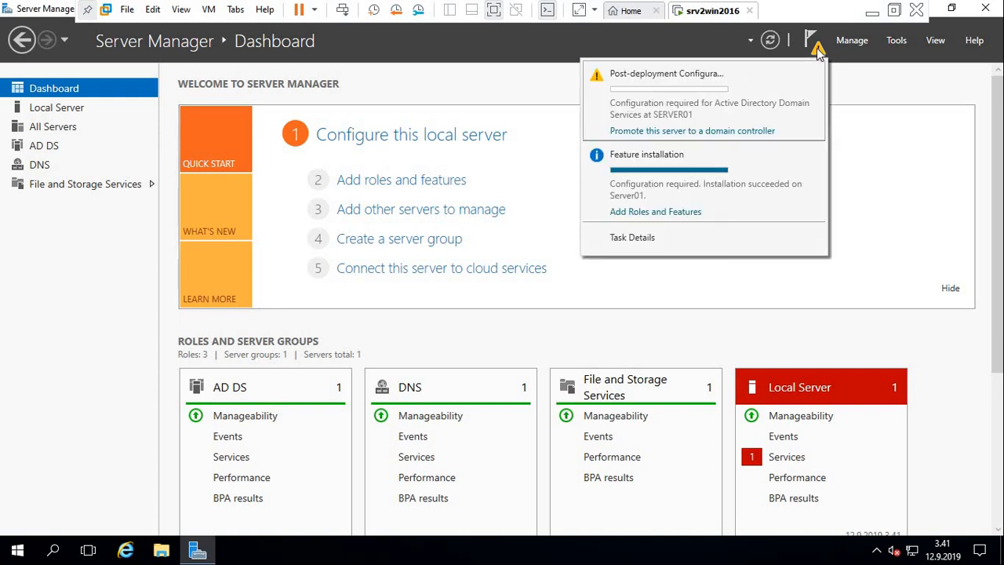
{"action": "left_click", "coordinate": [686, 131]}
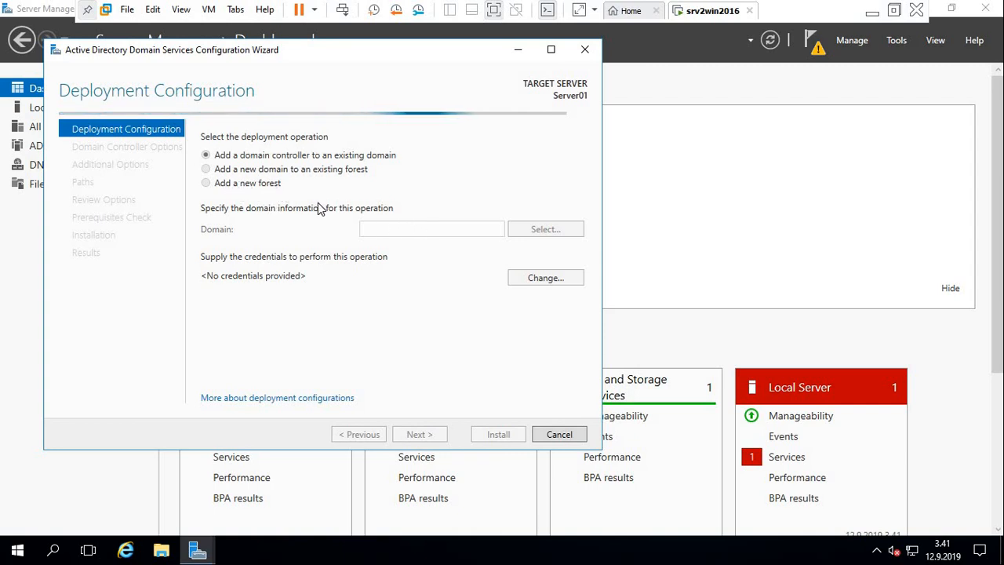
{"action": "left_click", "coordinate": [403, 231]}
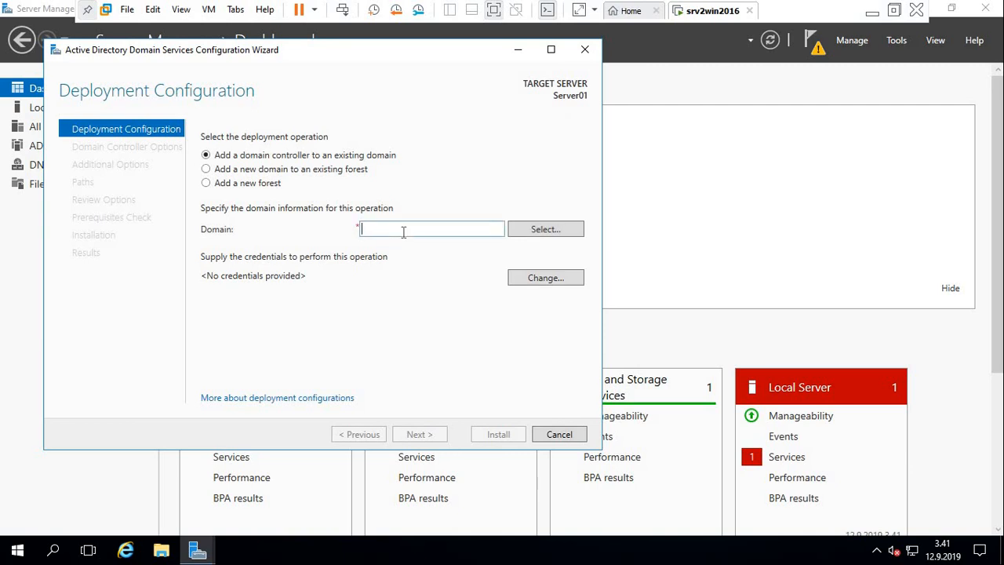
{"action": "type", "text": "AmiDOm"}
{"action": "key", "text": "BackSpace"}
{"action": "key", "text": "BackSpace"}
{"action": "key", "text": "BackSpace"}
{"action": "type", "text": "Dom.Local"}
Set the deployment to a new forest with the root domain name AmiDom.local and continue to the domain controller options.
{"action": "left_click", "coordinate": [228, 185]}
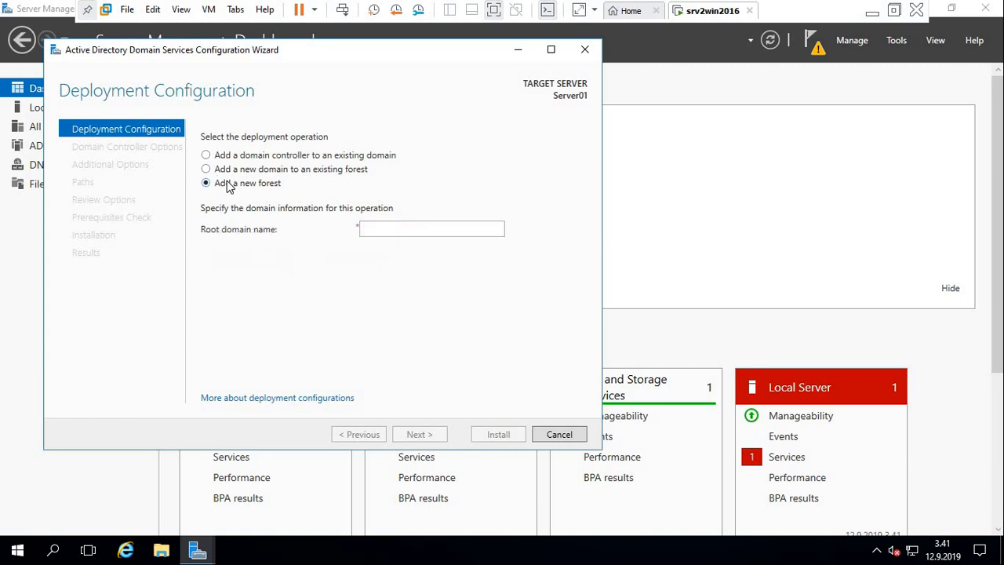
{"action": "left_click", "coordinate": [389, 225]}
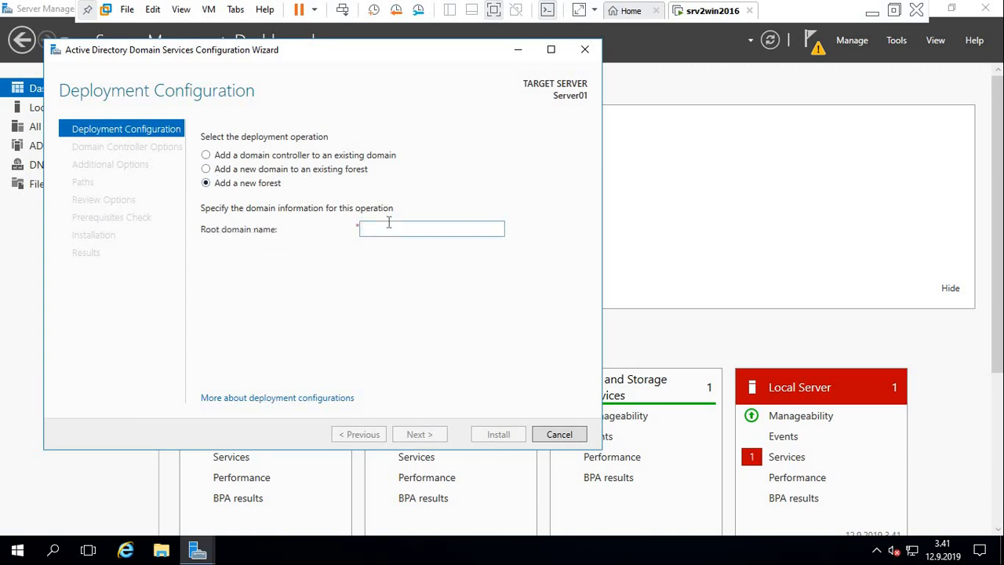
{"action": "type", "text": "Am"}
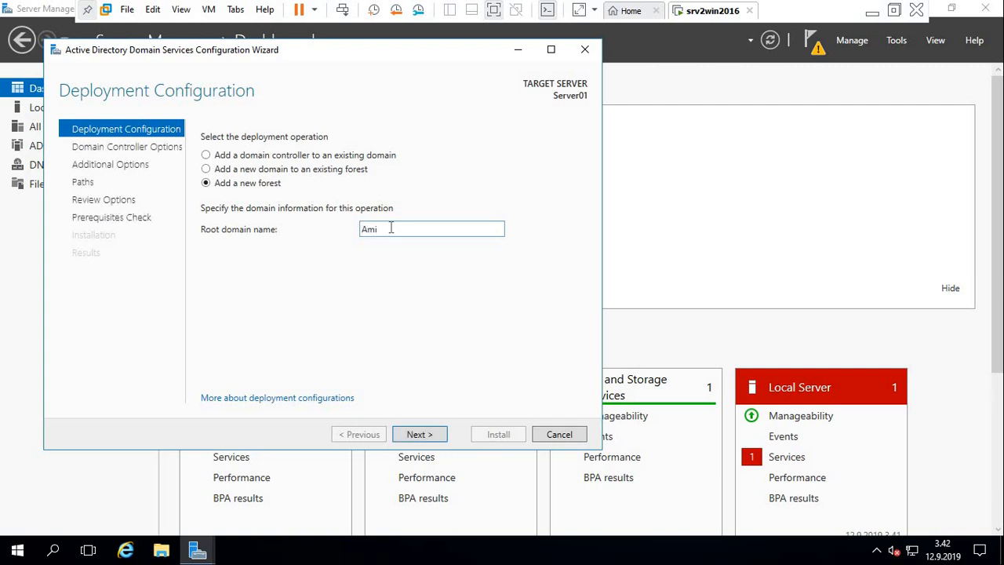
{"action": "type", "text": "iDO"}
{"action": "key", "text": "BackSpace"}
{"action": "type", "text": "om.local"}
{"action": "left_click", "coordinate": [417, 434]}
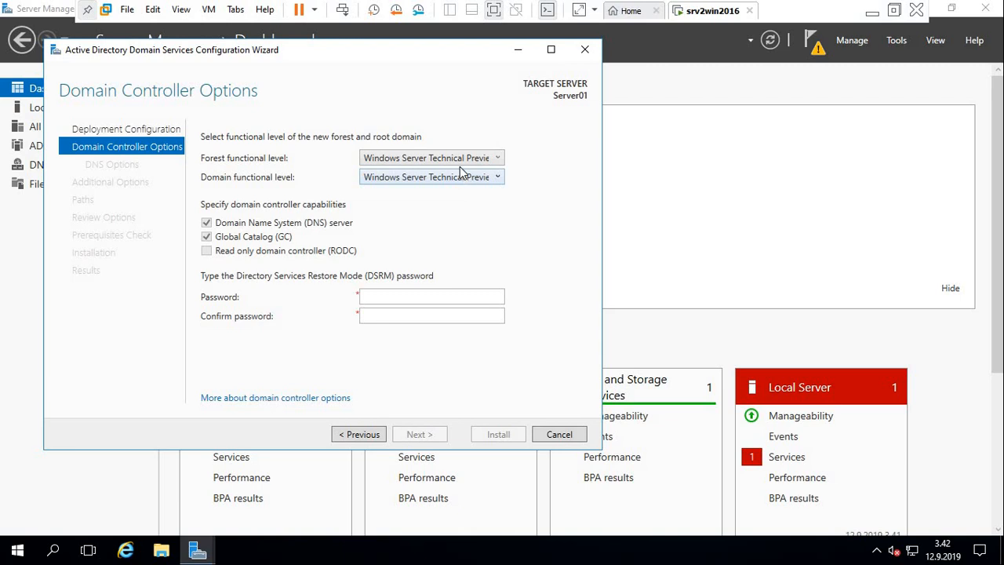
Choose Windows Server Technical Preview as the forest functional level and enter and confirm the Directory Services Restore Mode password.
{"action": "left_click", "coordinate": [398, 161]}
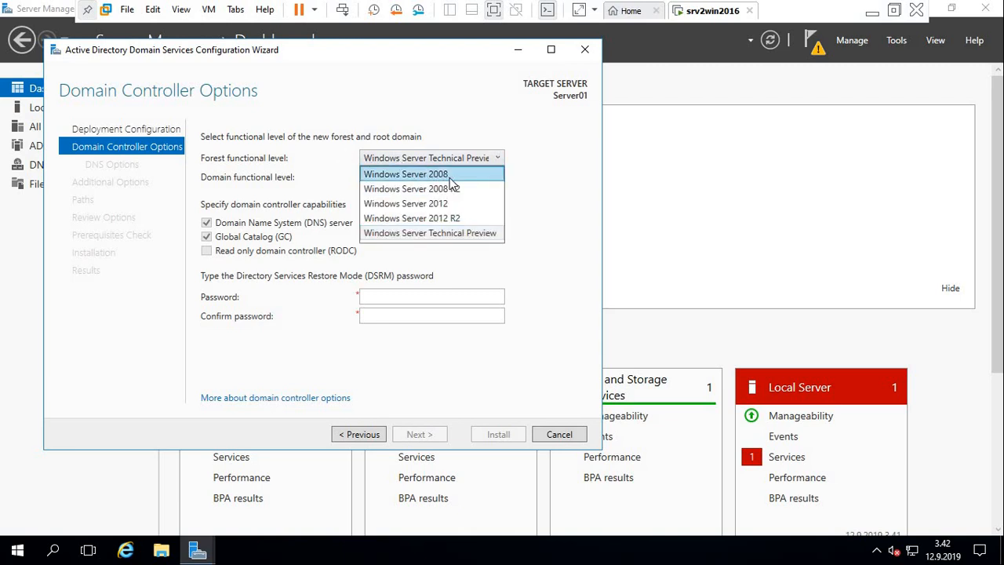
{"action": "left_click", "coordinate": [436, 234]}
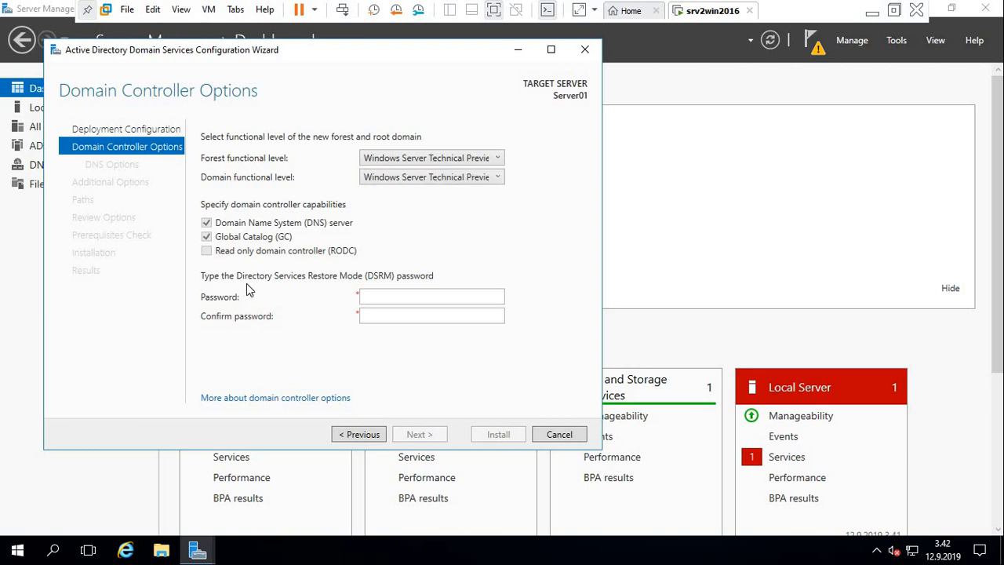
{"action": "left_click", "coordinate": [387, 293]}
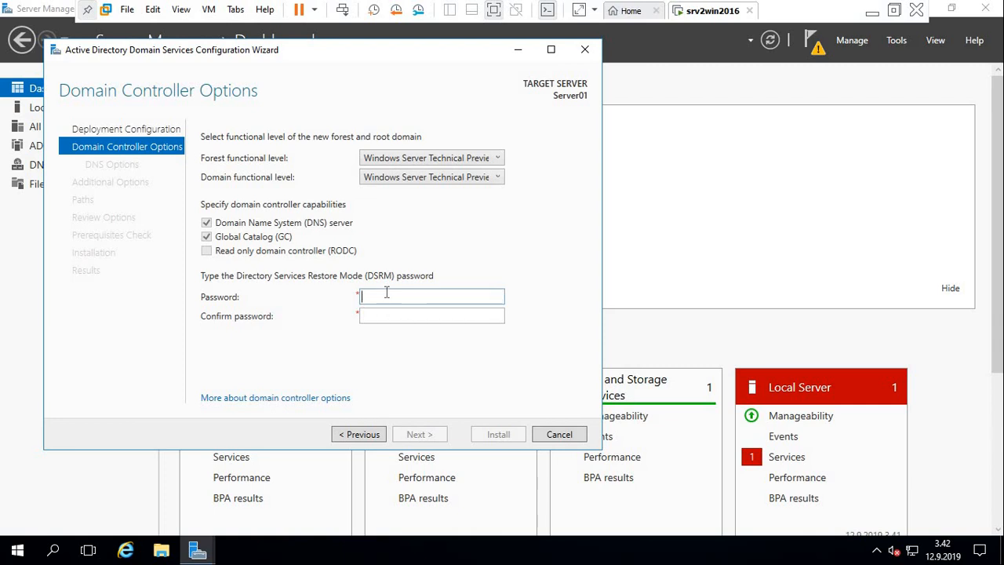
{"action": "type", "text": "Password"}
{"action": "left_click", "coordinate": [398, 317]}
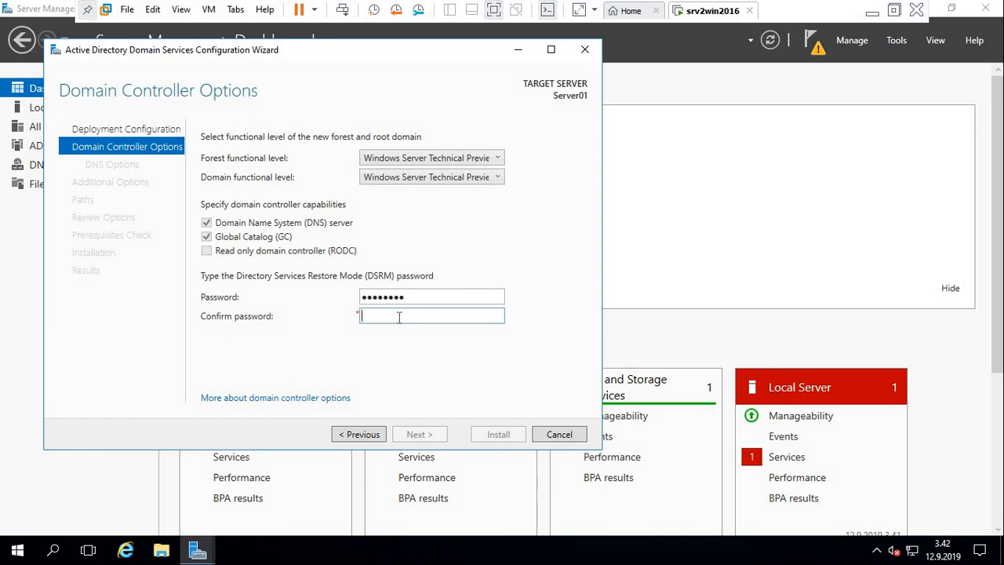
{"action": "type", "text": "P@ssw0rd"}
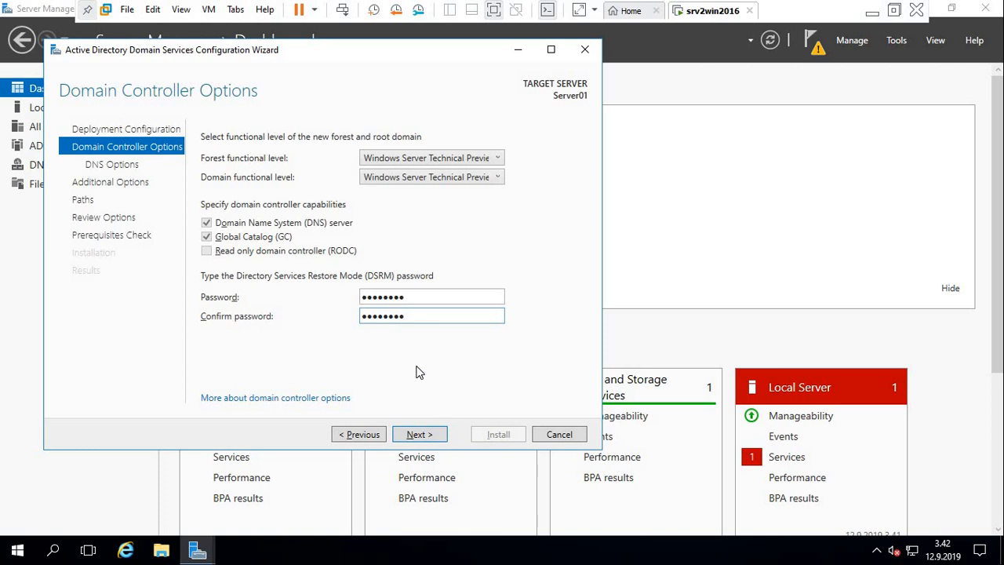
Continue to the AD DS paths page, leaving DNS delegation off and keeping the proposed NetBIOS domain name.
{"action": "left_click", "coordinate": [422, 436]}
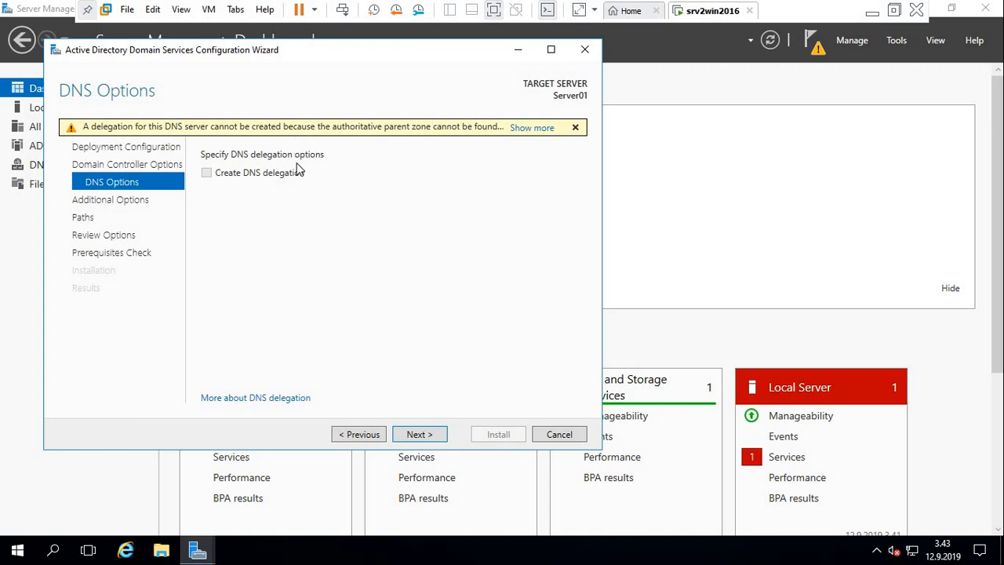
{"action": "left_click", "coordinate": [422, 440]}
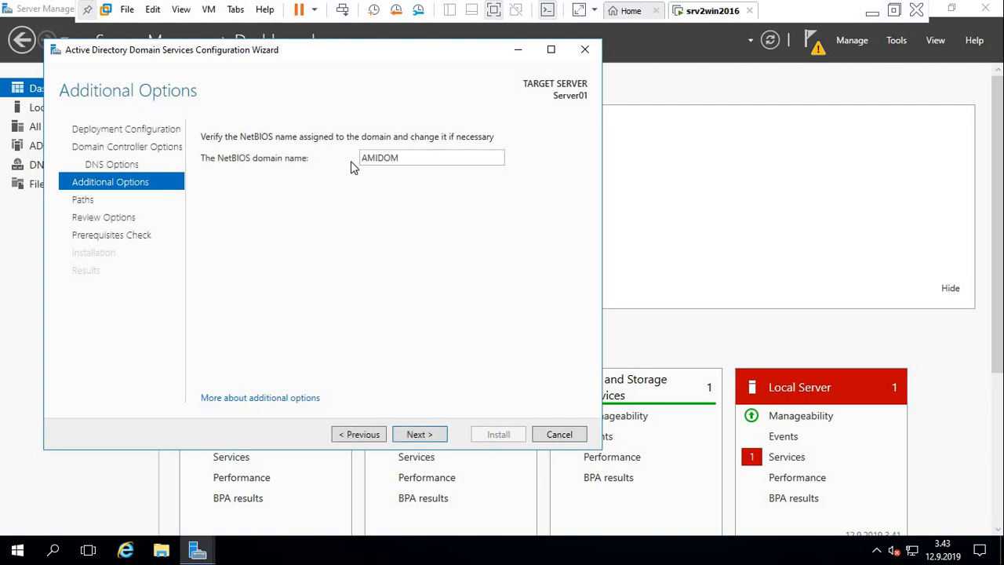
{"action": "left_click", "coordinate": [418, 436]}
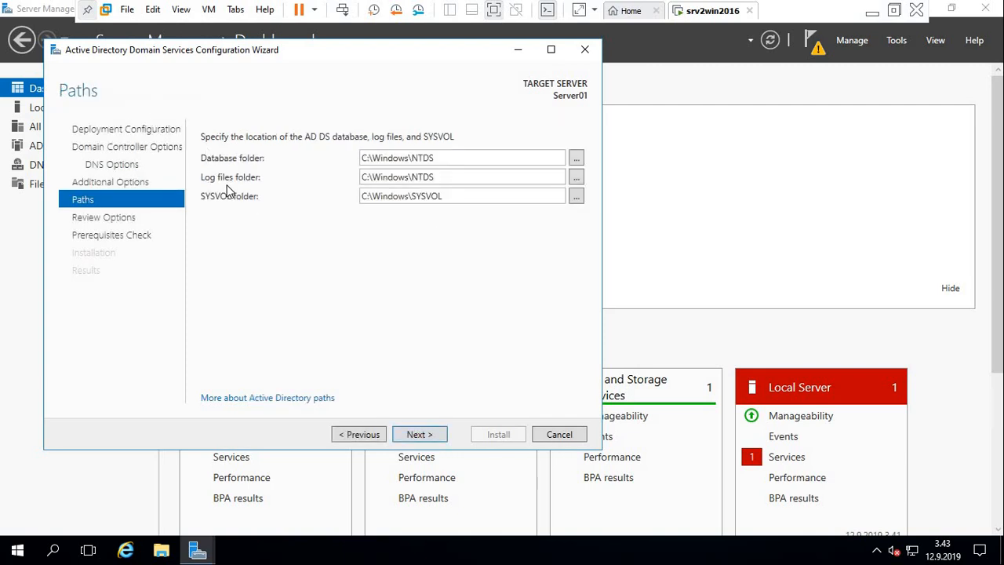
{"action": "left_click", "coordinate": [574, 159]}
{"action": "left_click", "coordinate": [575, 160]}
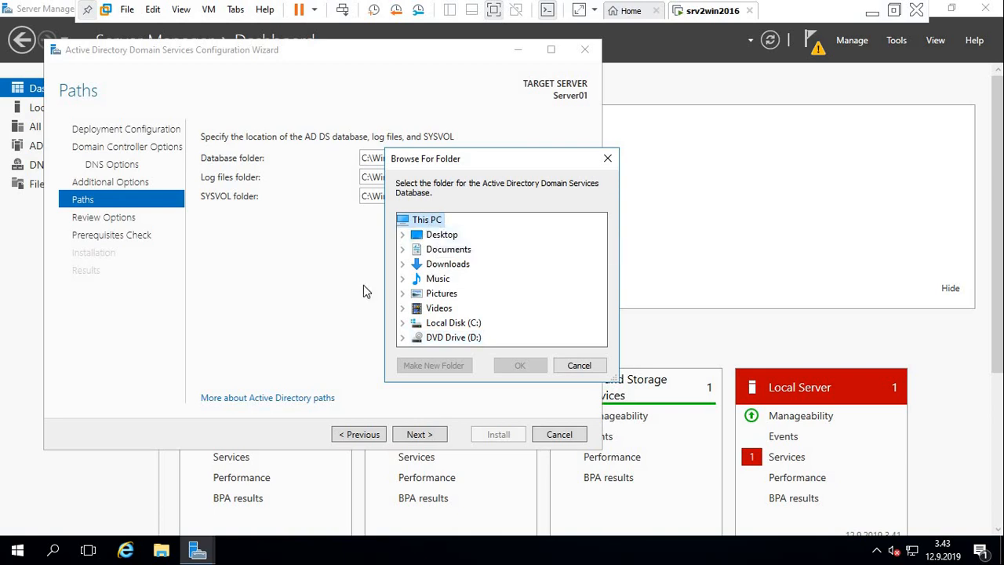
{"action": "left_click", "coordinate": [581, 366]}
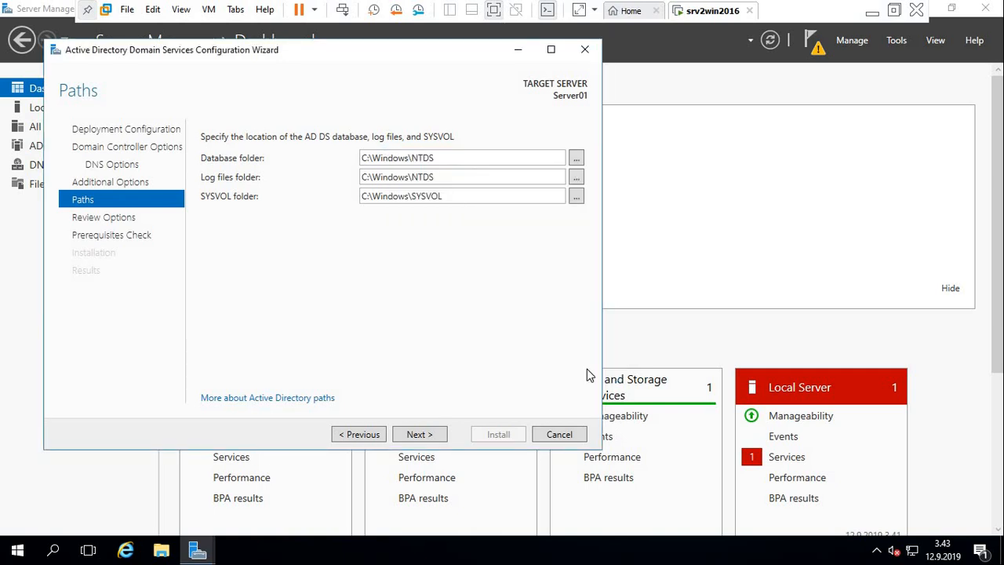
{"action": "left_click", "coordinate": [577, 159]}
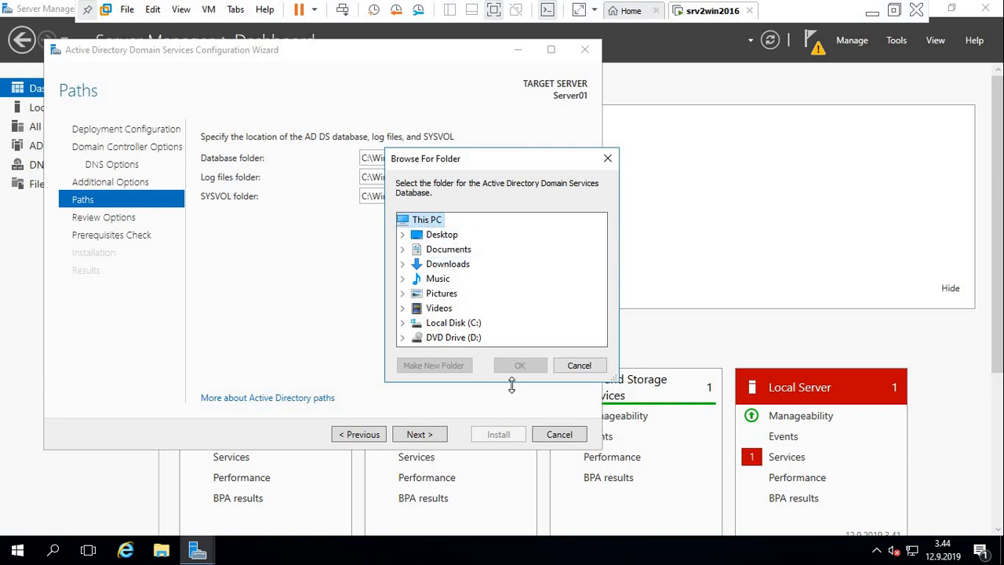
{"action": "left_click", "coordinate": [578, 365]}
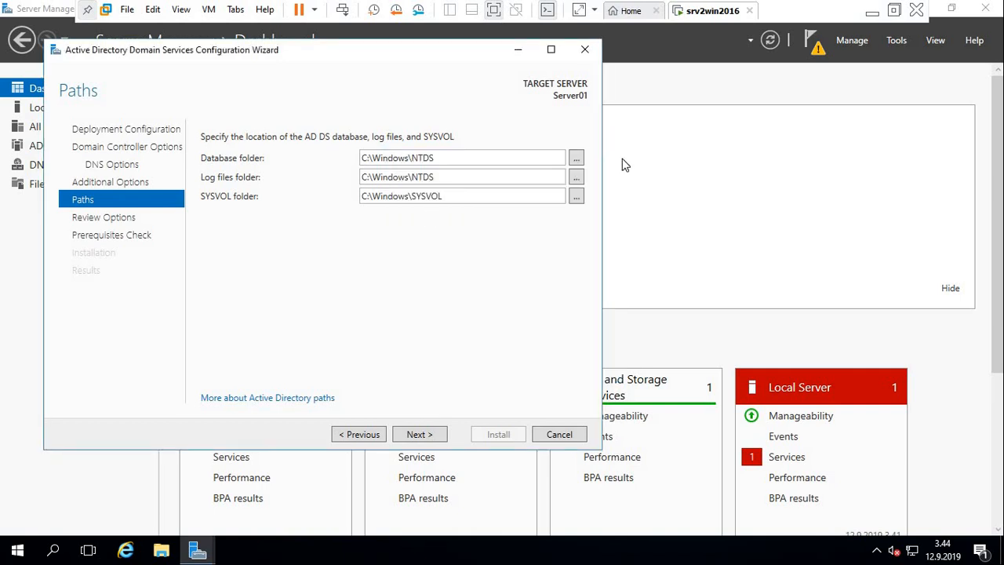
{"action": "left_click", "coordinate": [576, 159]}
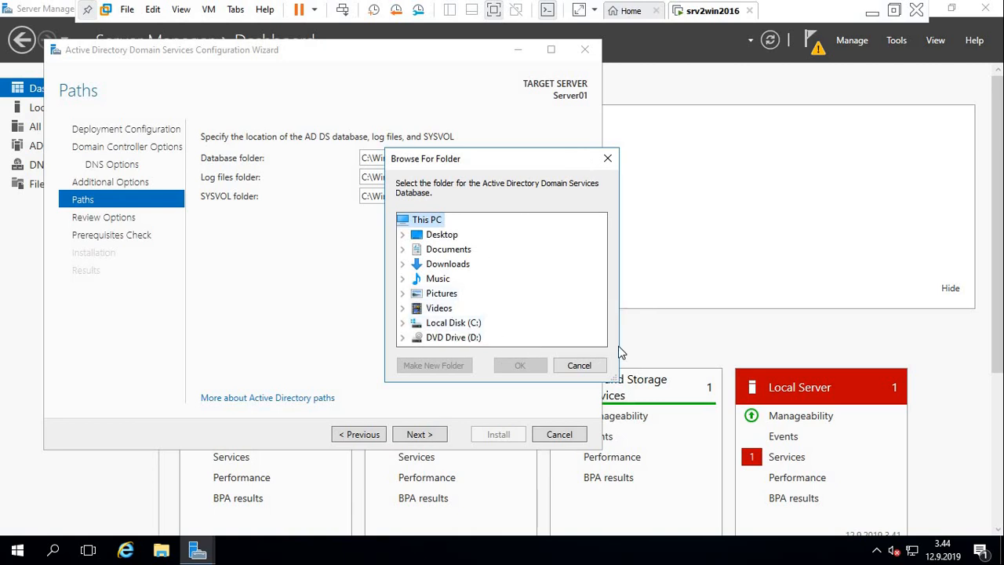
{"action": "left_click", "coordinate": [579, 366]}
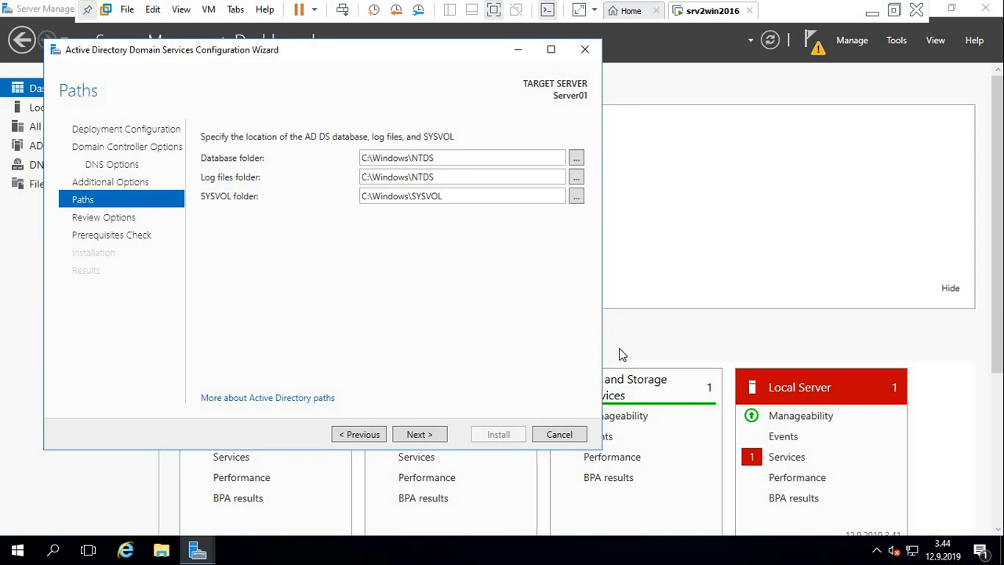
{"action": "left_click", "coordinate": [575, 159]}
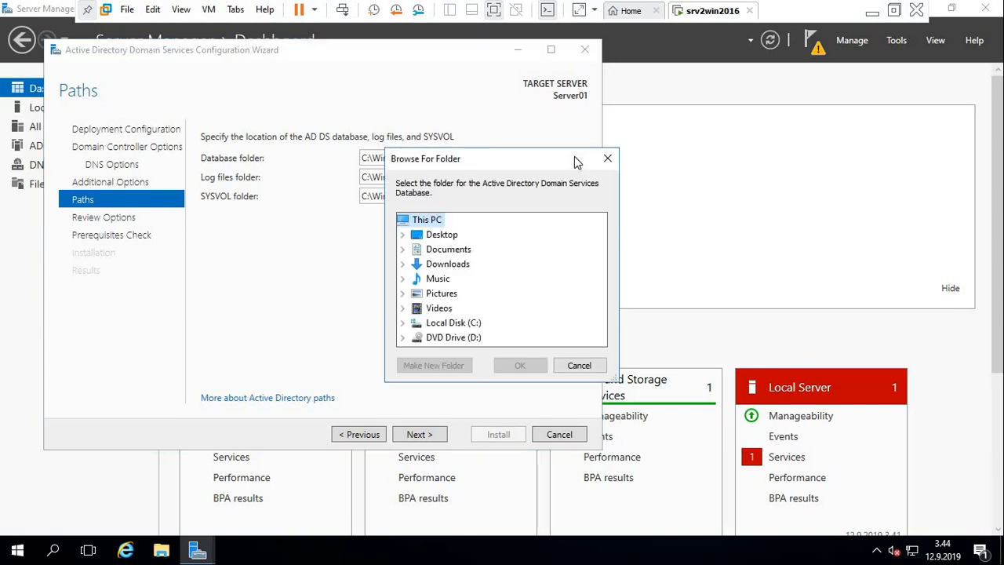
{"action": "double_click", "coordinate": [457, 324]}
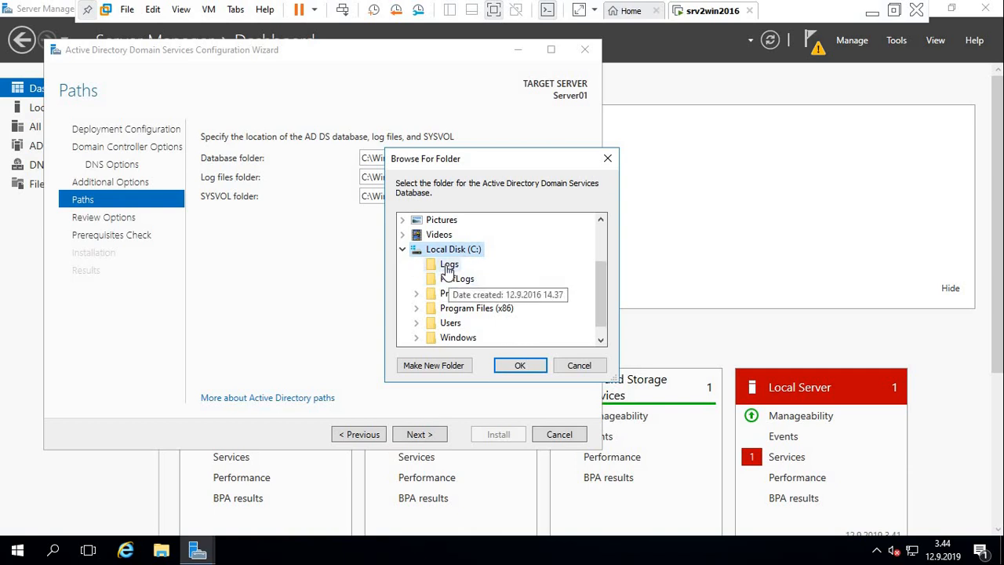
{"action": "left_click", "coordinate": [569, 365]}
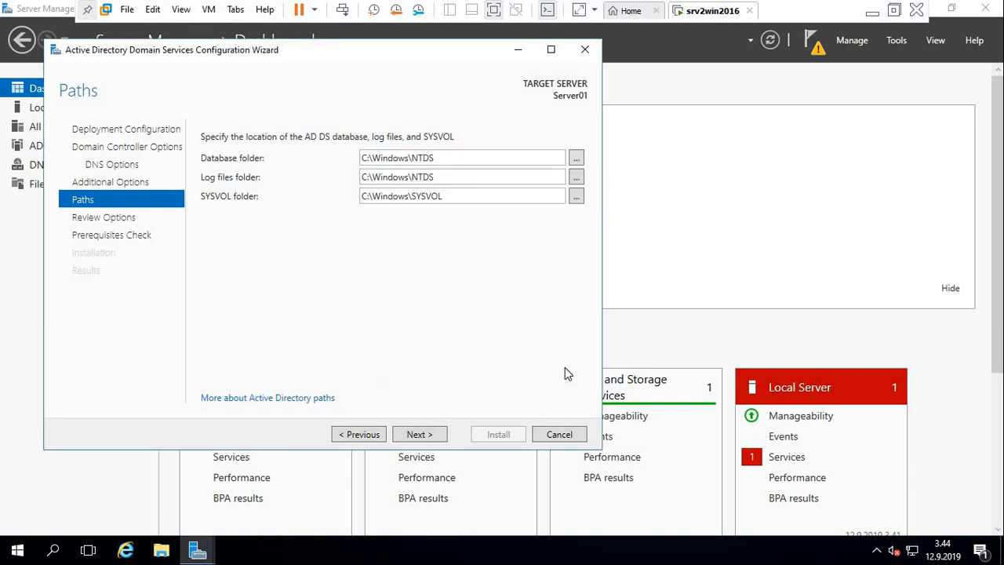
Accept the default AD DS folders and reviewed options, install the domain controller, and close the restart notice and wizard.
{"action": "left_click", "coordinate": [420, 436]}
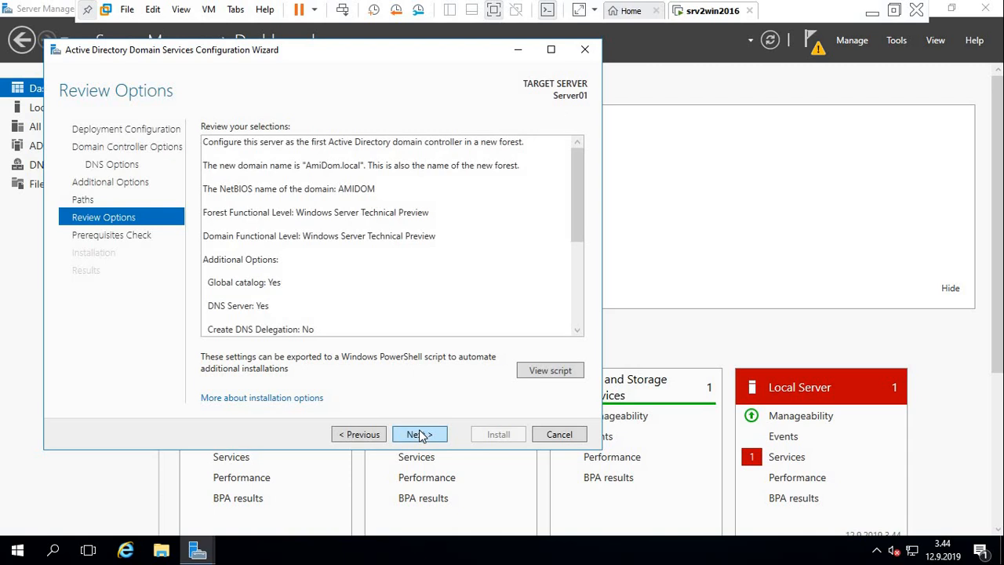
{"action": "left_click", "coordinate": [418, 436]}
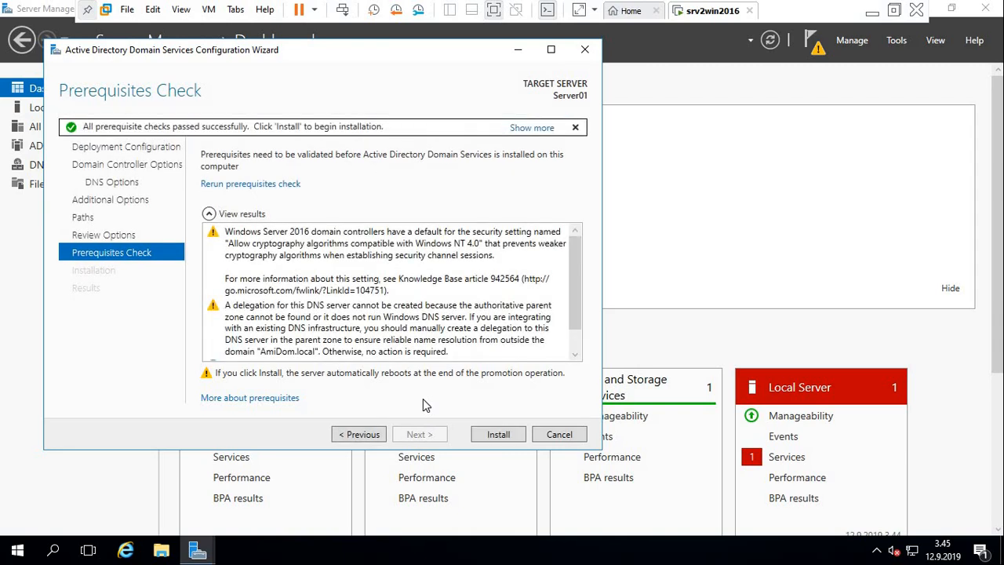
{"action": "left_click", "coordinate": [498, 434]}
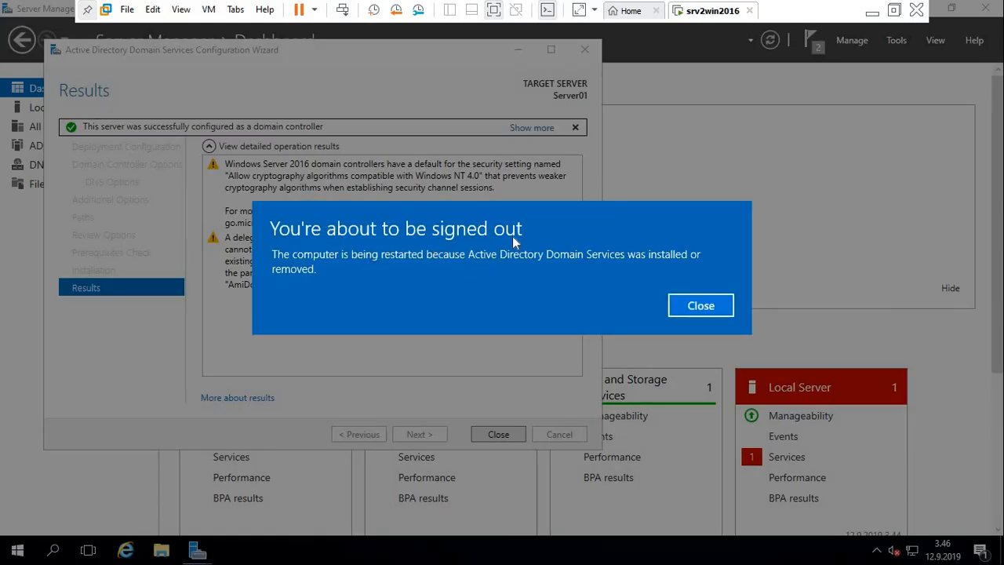
{"action": "left_click", "coordinate": [697, 305]}
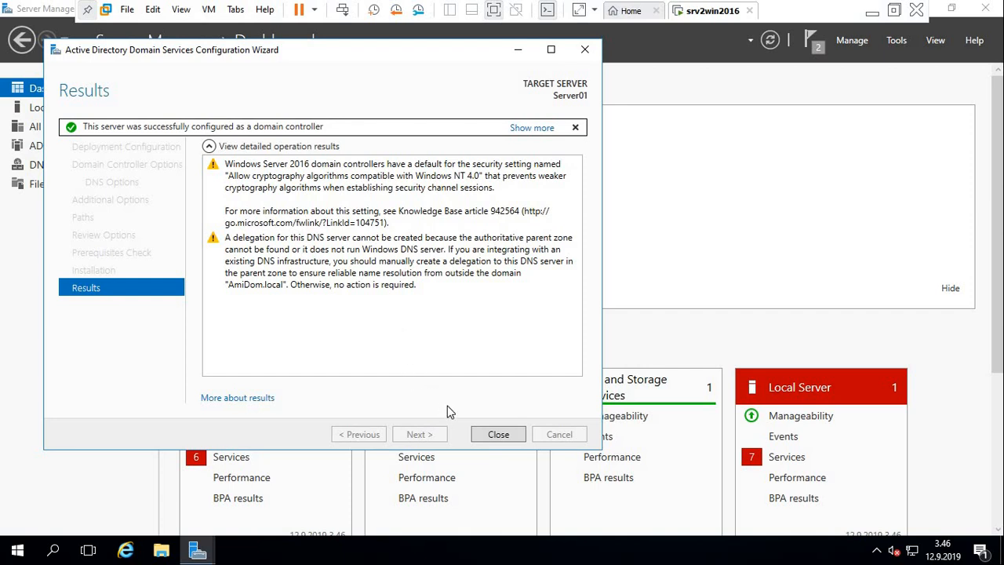
{"action": "left_click", "coordinate": [499, 436]}
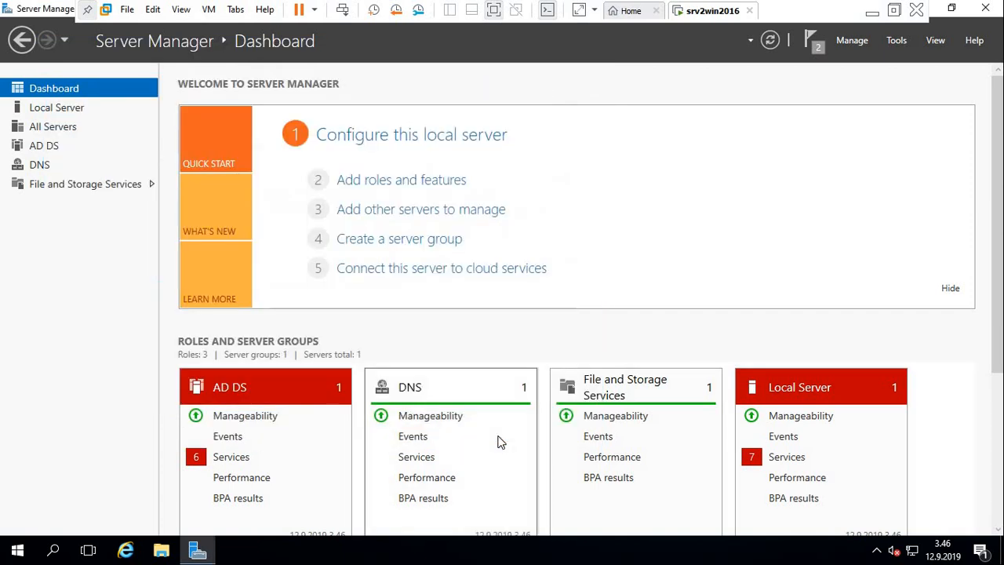
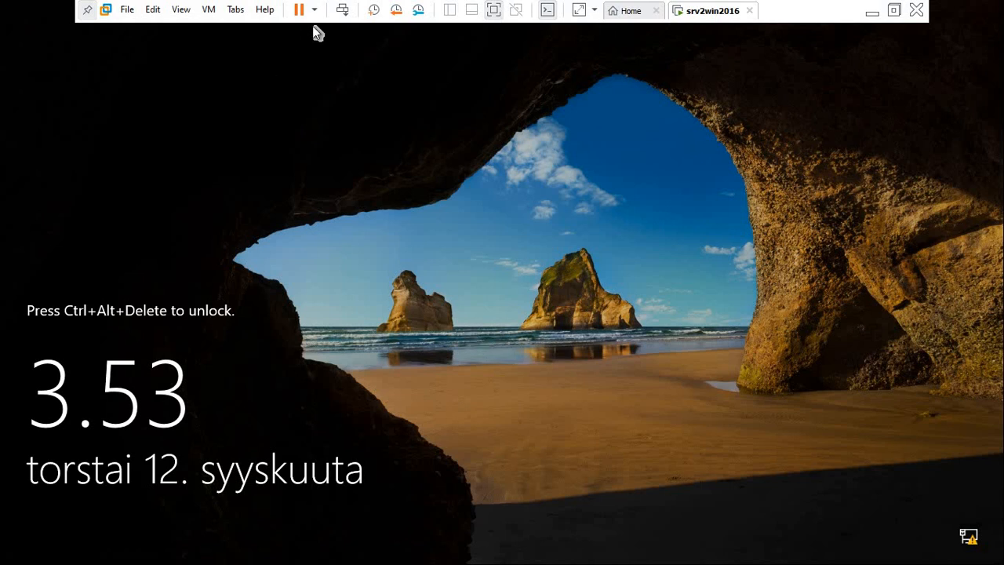
Unlock the virtual machine and sign in as the AMIDOM domain administrator with the account password.
{"action": "left_click", "coordinate": [350, 10]}
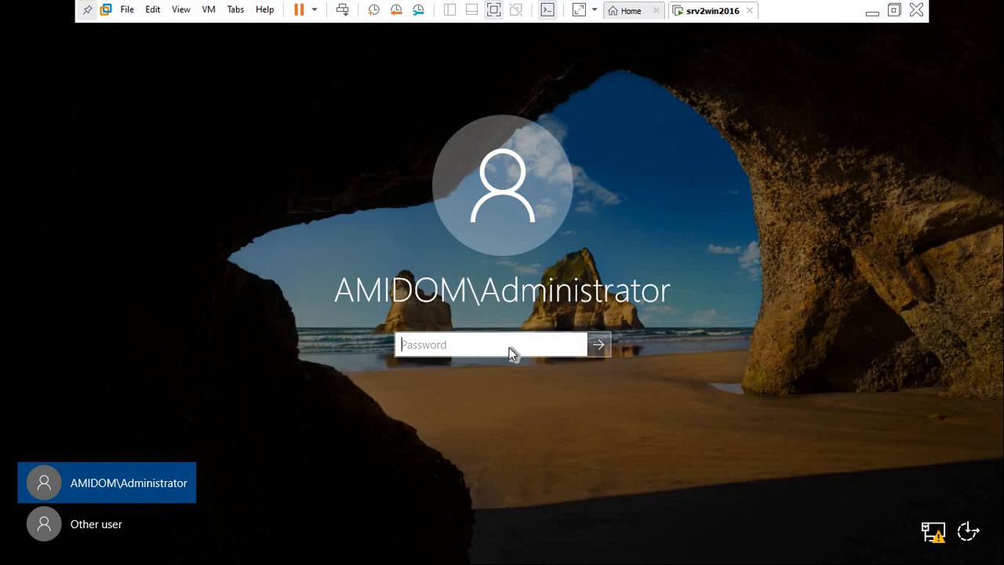
{"action": "type", "text": "P"}
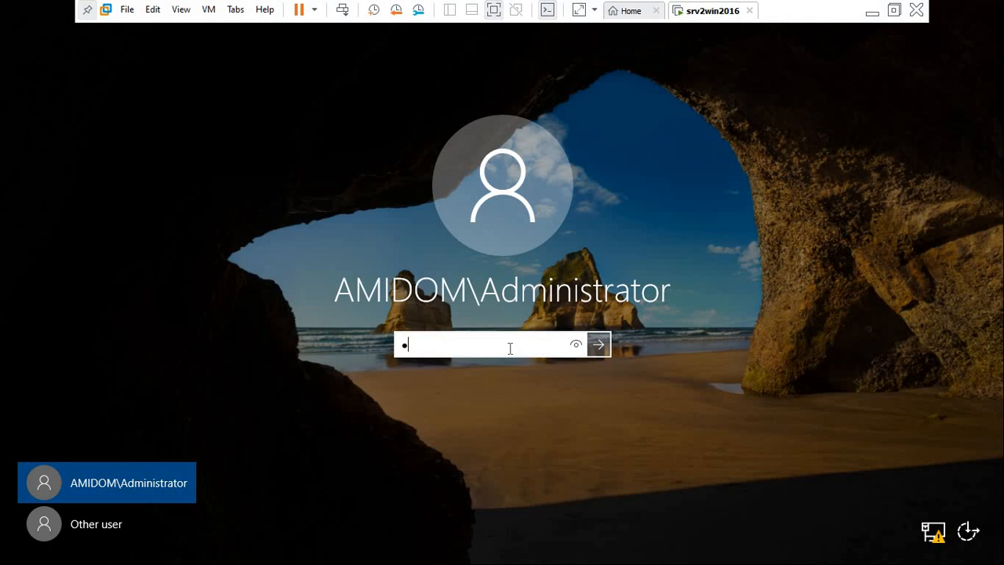
{"action": "type", "text": "@ssw0rd"}
{"action": "key", "text": "Return"}
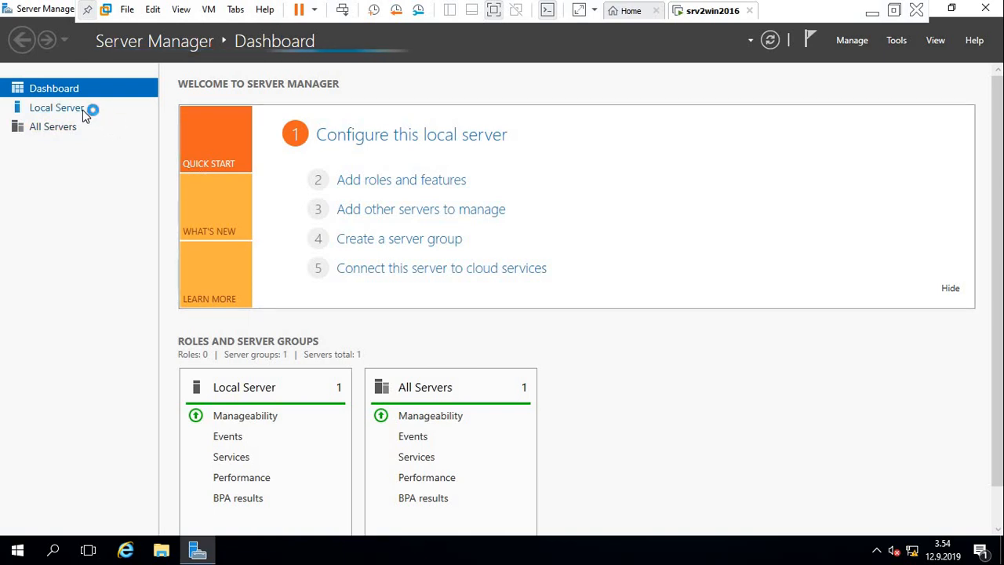
Show the local server's properties and open SERVER01's AmiDom.local forward lookup zone in DNS Manager.
{"action": "left_click", "coordinate": [57, 108]}
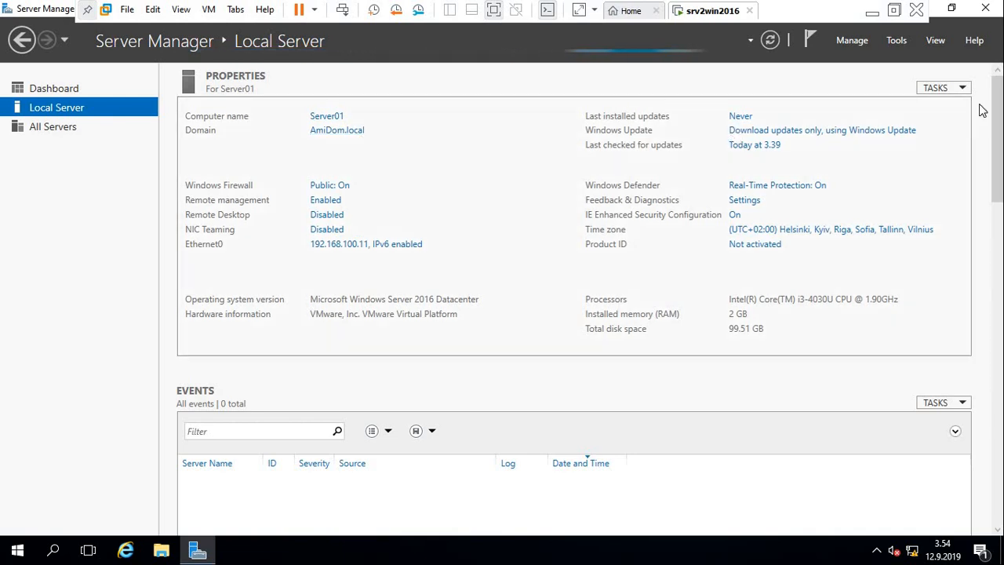
{"action": "left_click", "coordinate": [898, 40]}
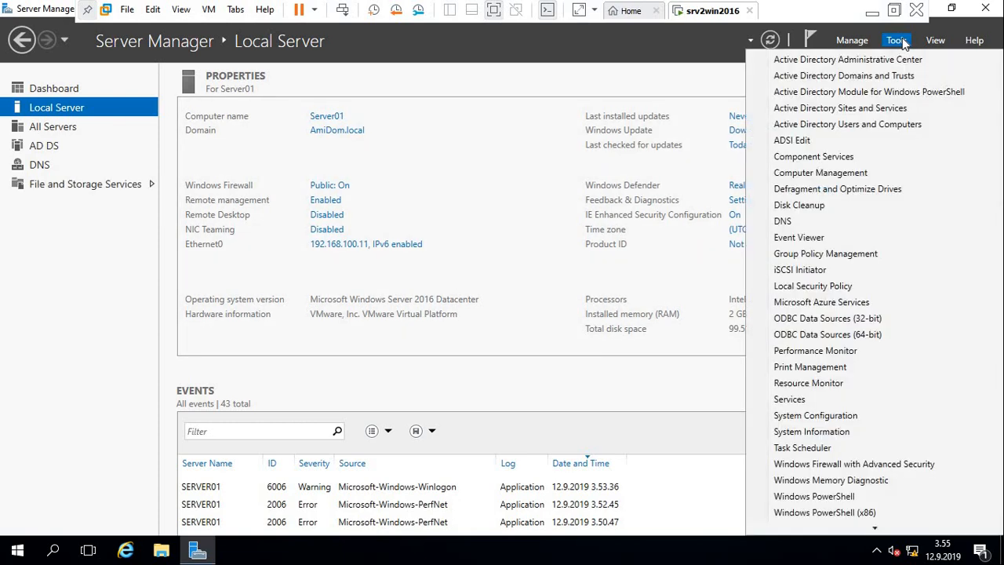
{"action": "left_click", "coordinate": [847, 228]}
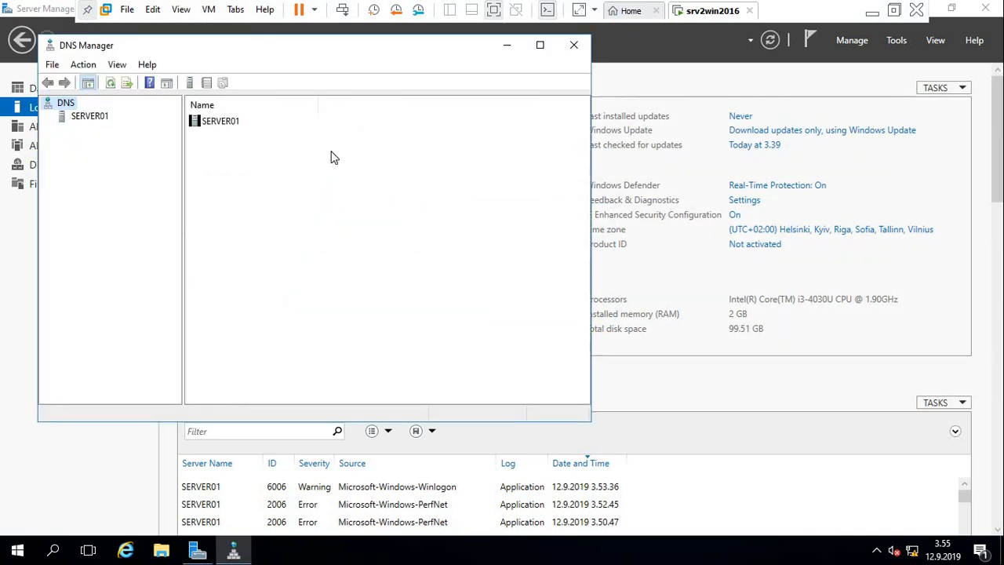
{"action": "left_click", "coordinate": [78, 117]}
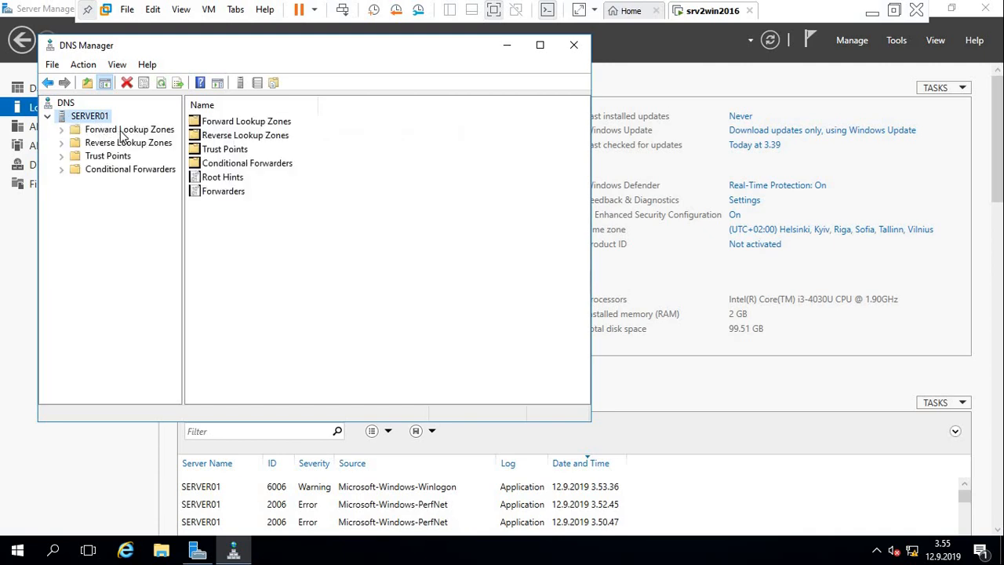
{"action": "left_click", "coordinate": [122, 130]}
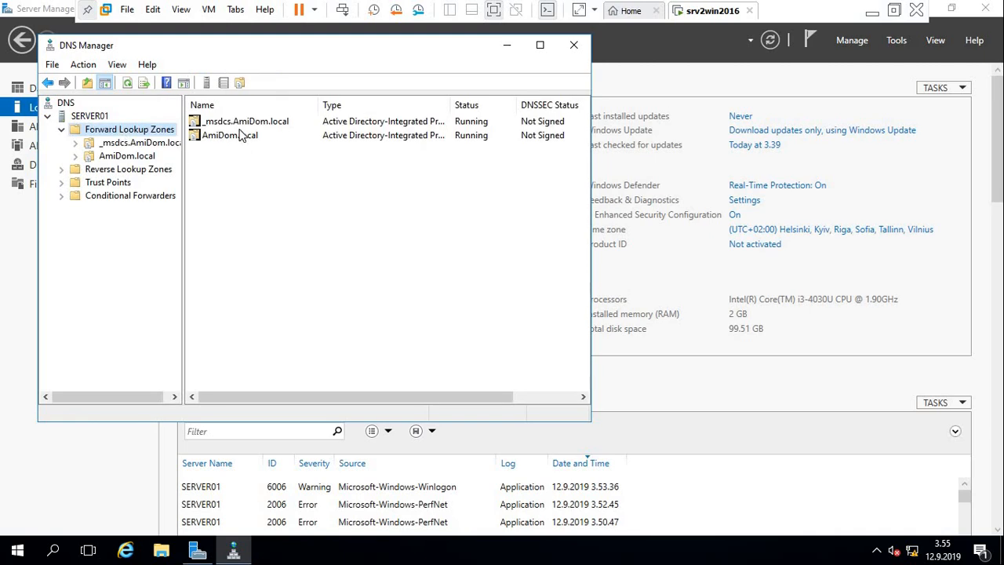
{"action": "double_click", "coordinate": [233, 136]}
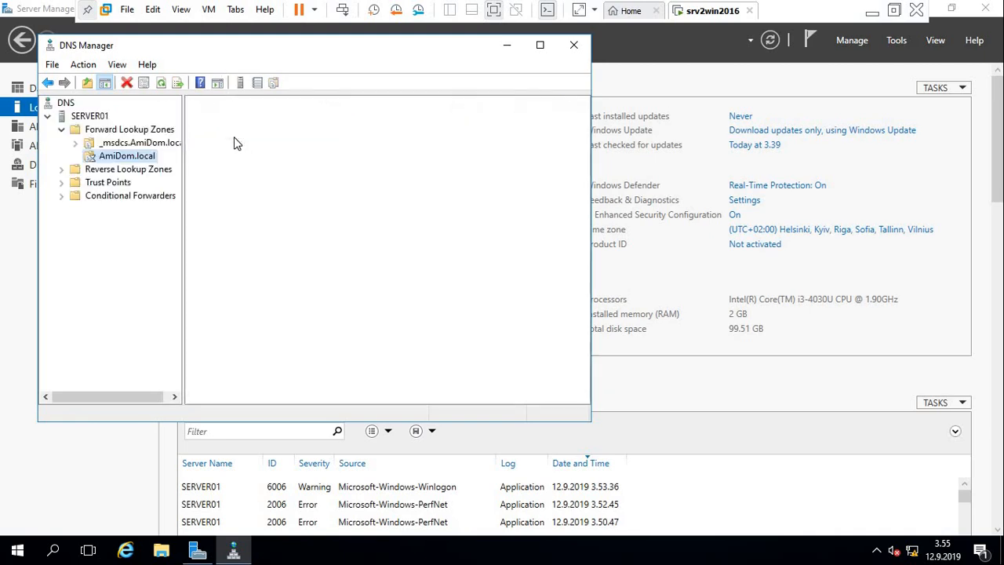
Start a new host (A) record in the AmiDom.local zone and name it wks101.
{"action": "right_click", "coordinate": [261, 270]}
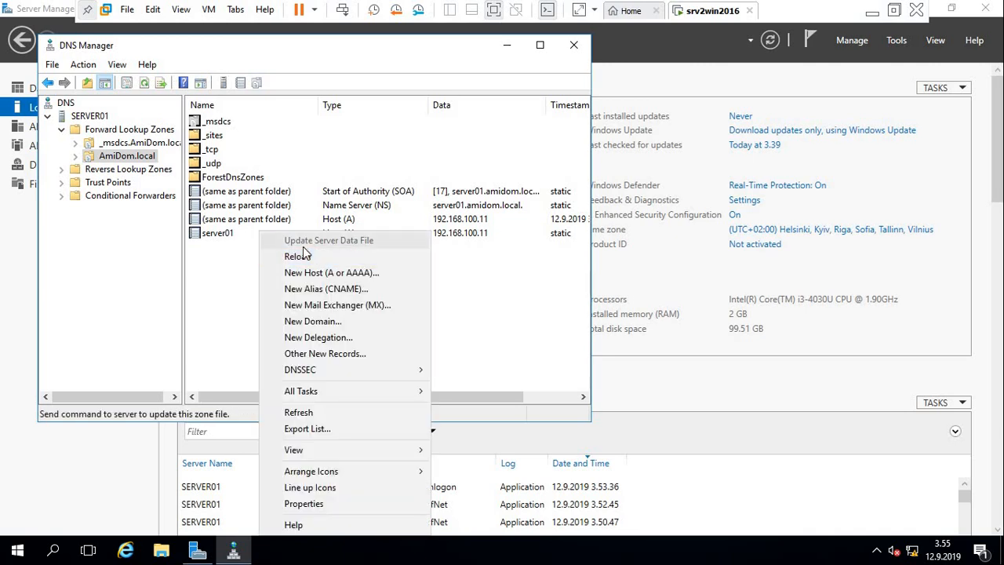
{"action": "left_click", "coordinate": [311, 277]}
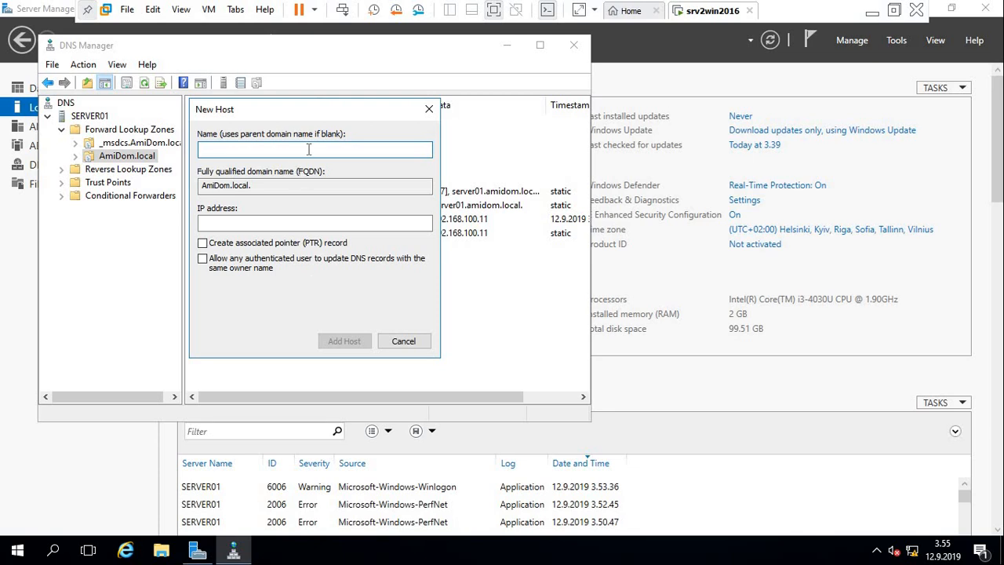
{"action": "type", "text": "wks101"}
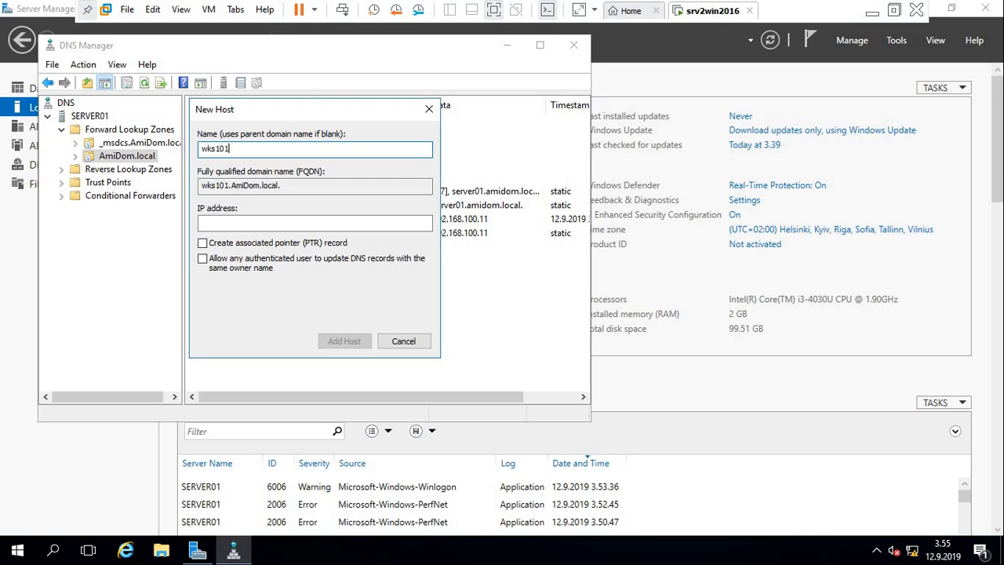
Set the new host's IP address to 192.168.100.101, add the record, and close the New Host dialog.
{"action": "left_click", "coordinate": [299, 224]}
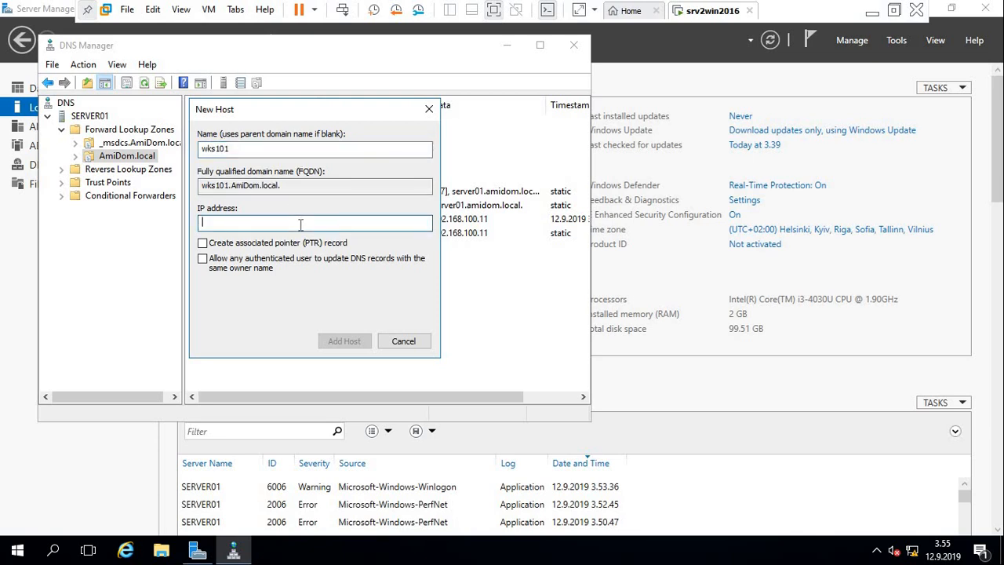
{"action": "type", "text": "192.168.100.101"}
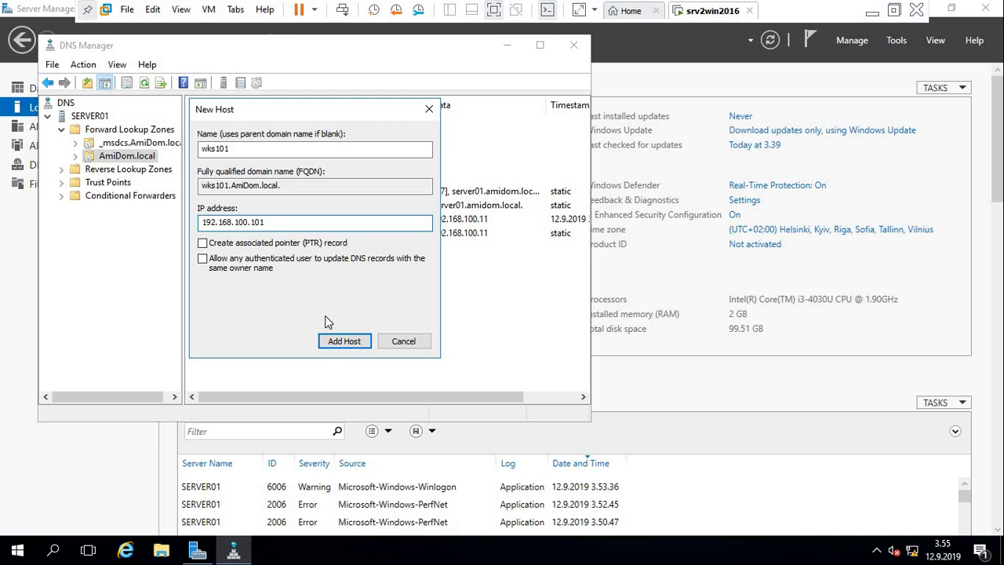
{"action": "left_click", "coordinate": [338, 342]}
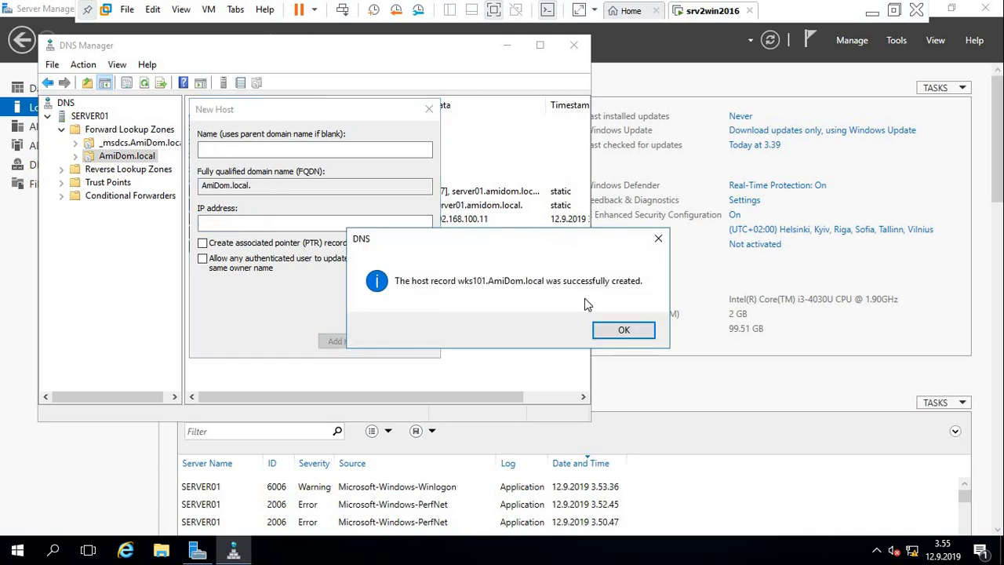
{"action": "left_click", "coordinate": [626, 331]}
{"action": "left_click", "coordinate": [406, 340]}
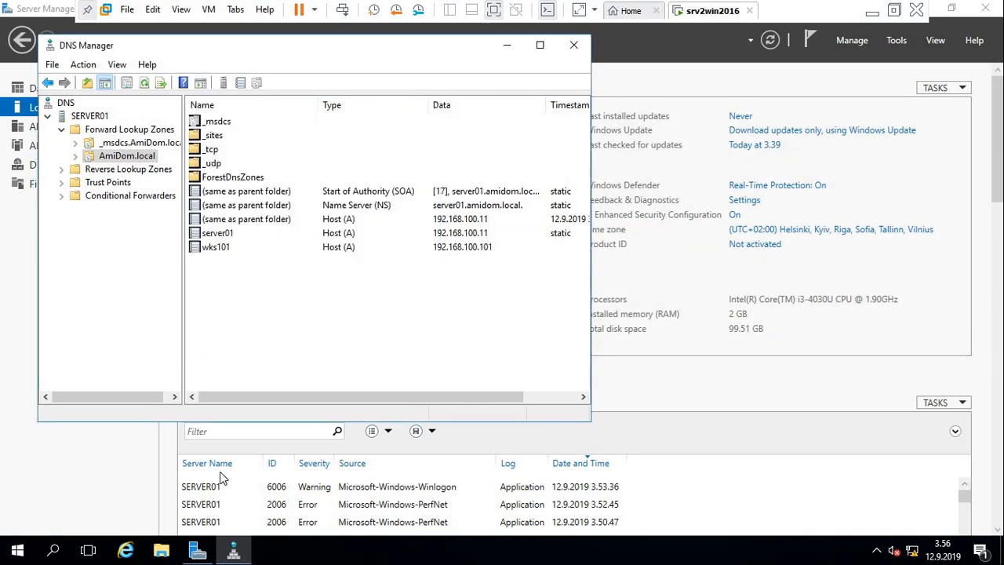
Open a Command Prompt on the server and query DNS for the host wks101 with nslookup.
{"action": "left_click", "coordinate": [19, 551]}
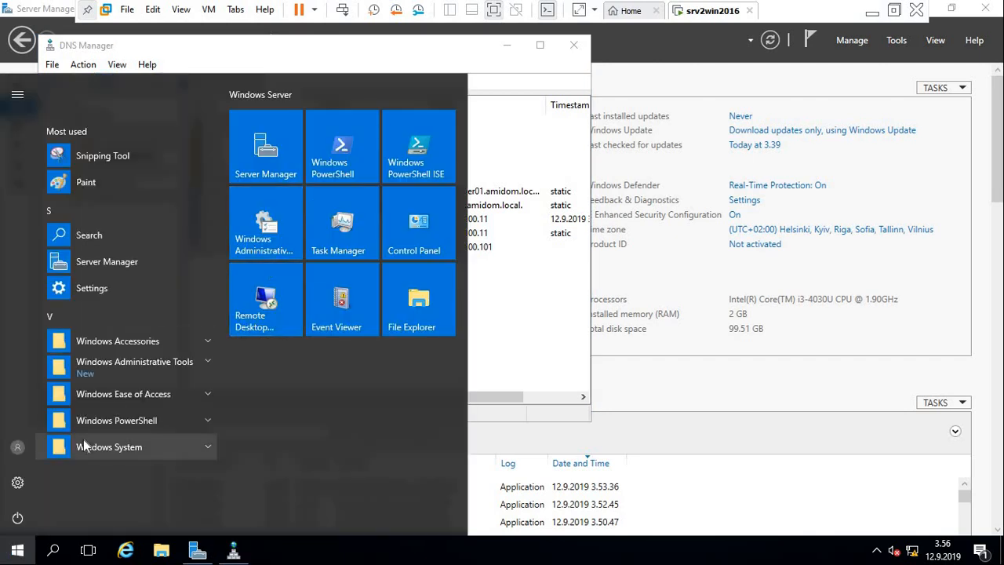
{"action": "left_click", "coordinate": [55, 552]}
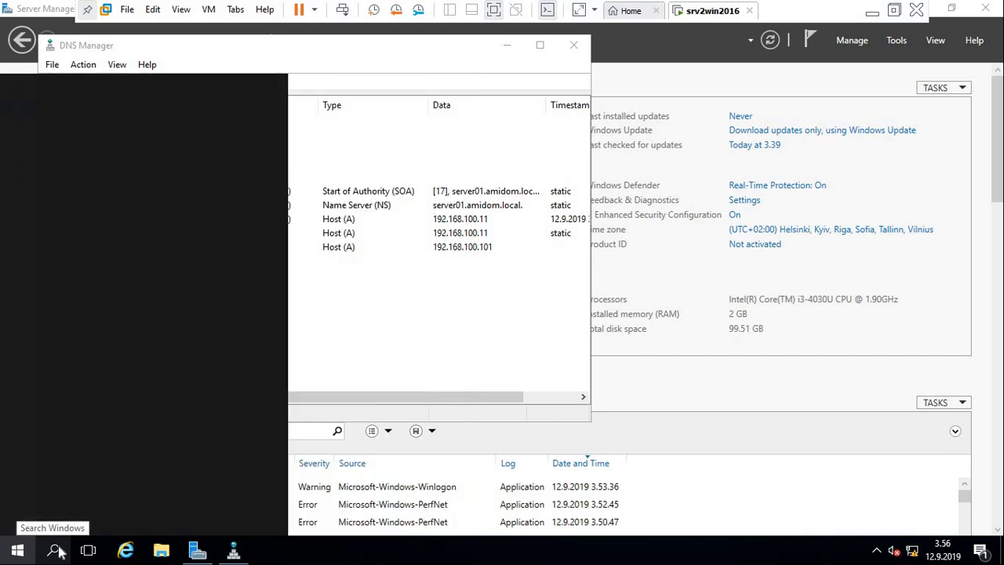
{"action": "type", "text": "cm"}
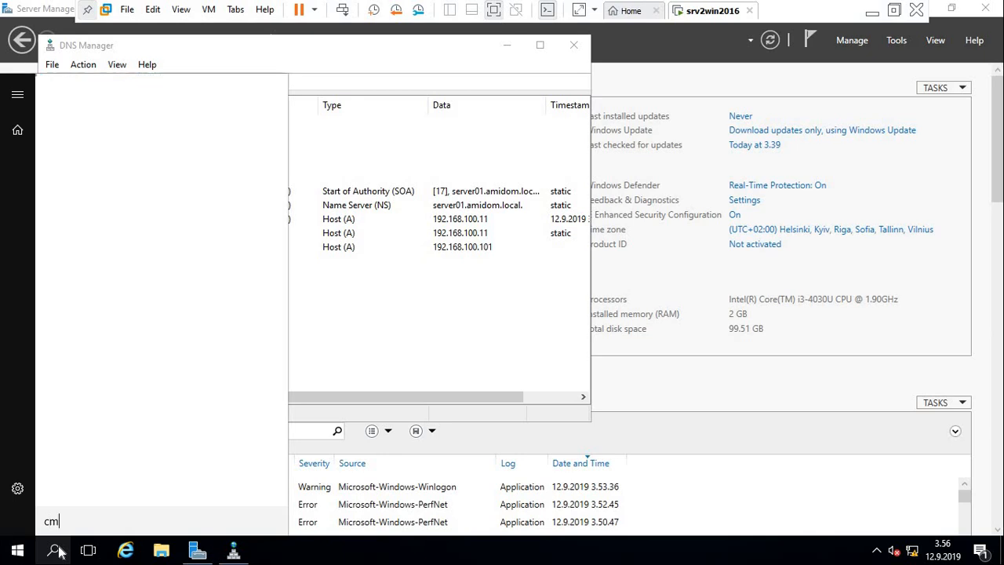
{"action": "type", "text": "d"}
{"action": "key", "text": "Return"}
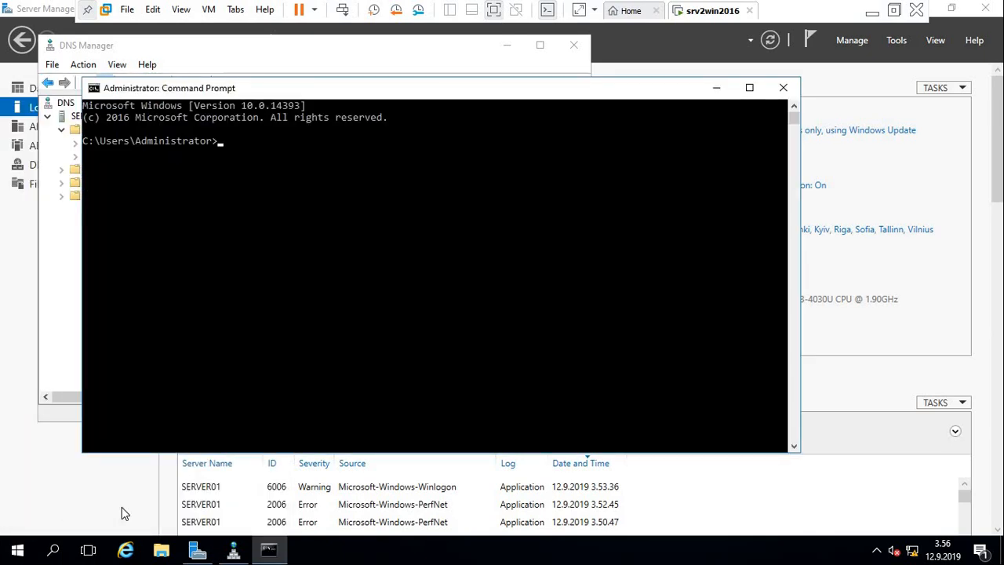
{"action": "type", "text": "nslookup wks10"}
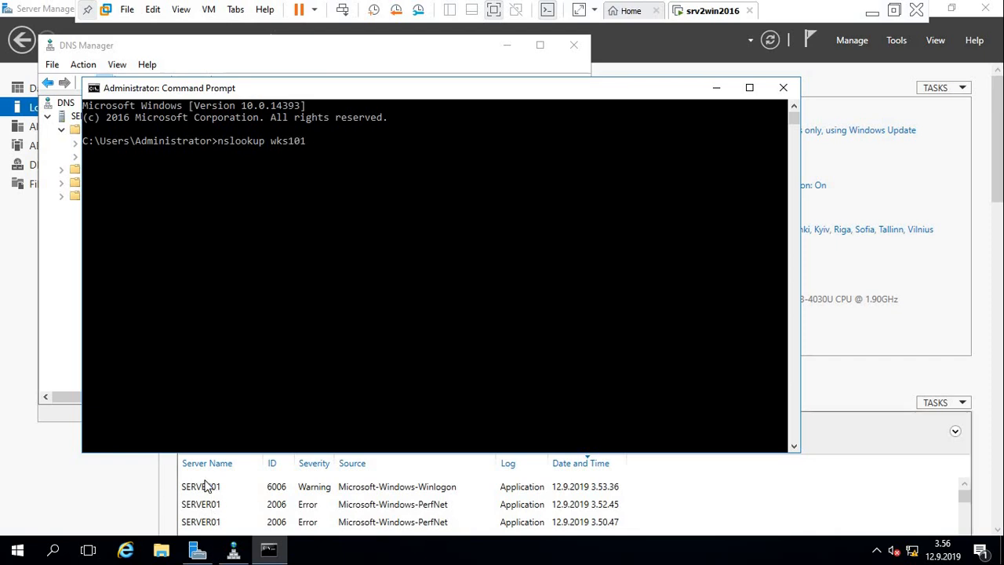
{"action": "type", "text": "1"}
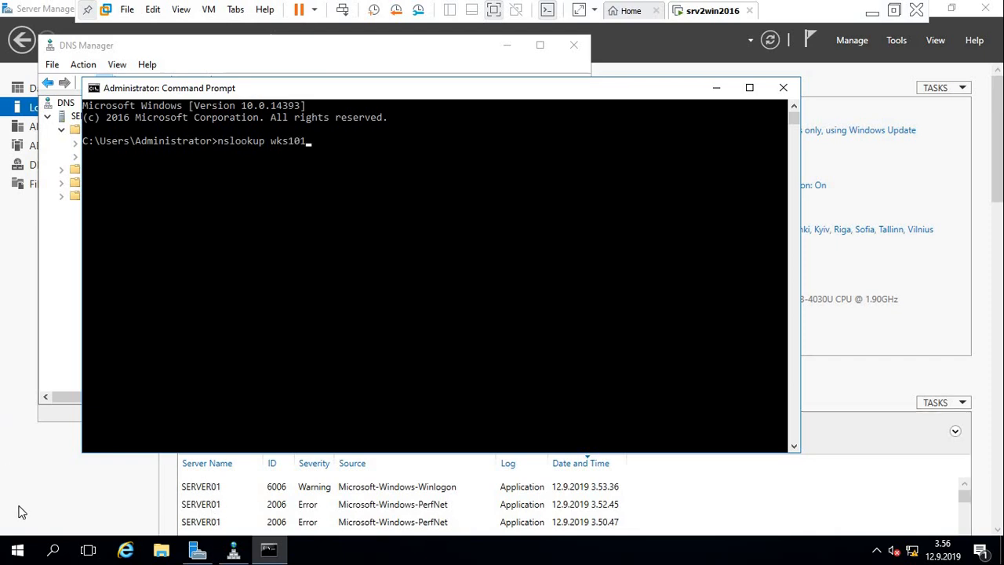
{"action": "key", "text": "Return"}
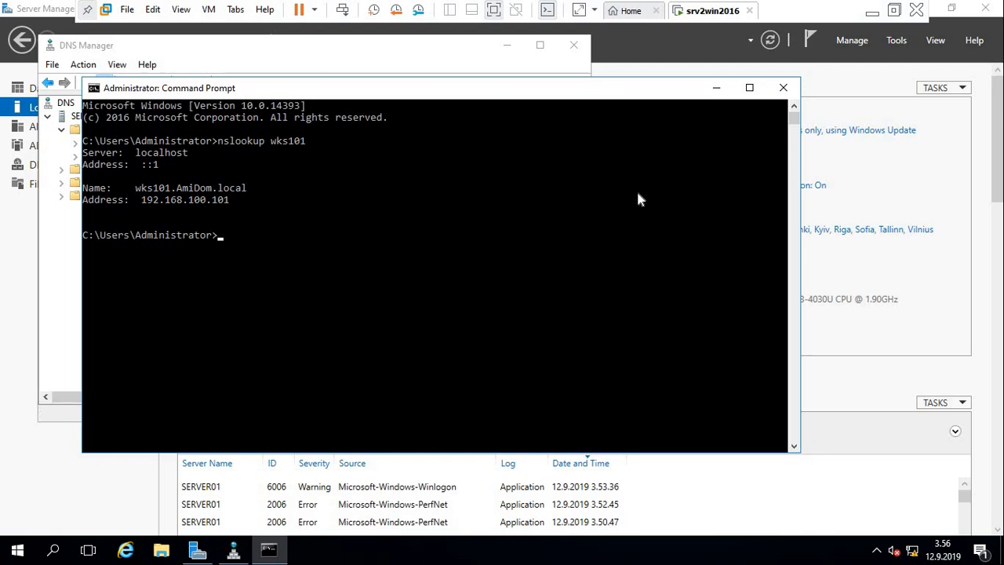
Close Command Prompt and DNS Manager, and cancel exiting VMware Workstation so the virtual machine keeps running.
{"action": "left_click", "coordinate": [783, 88]}
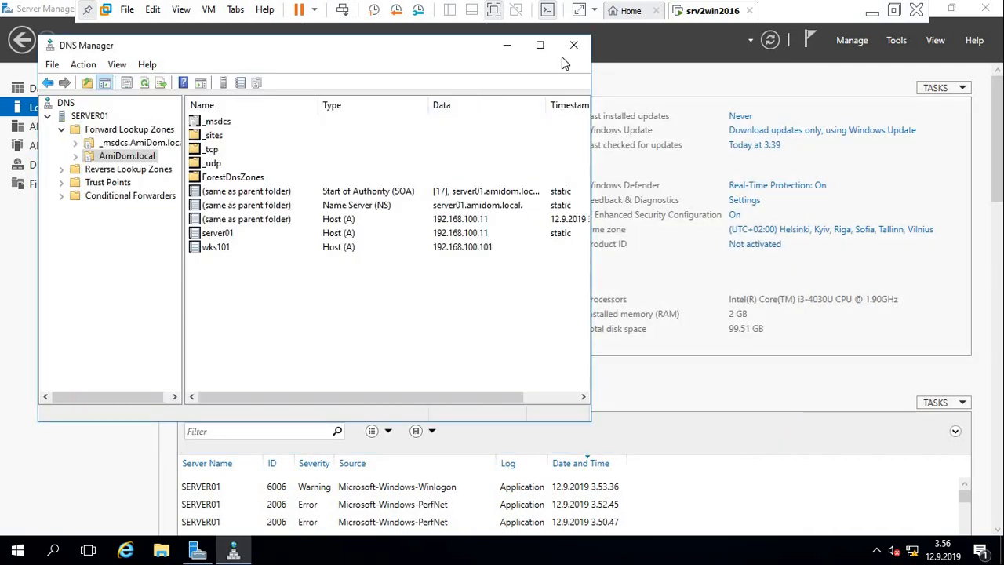
{"action": "left_click", "coordinate": [581, 47]}
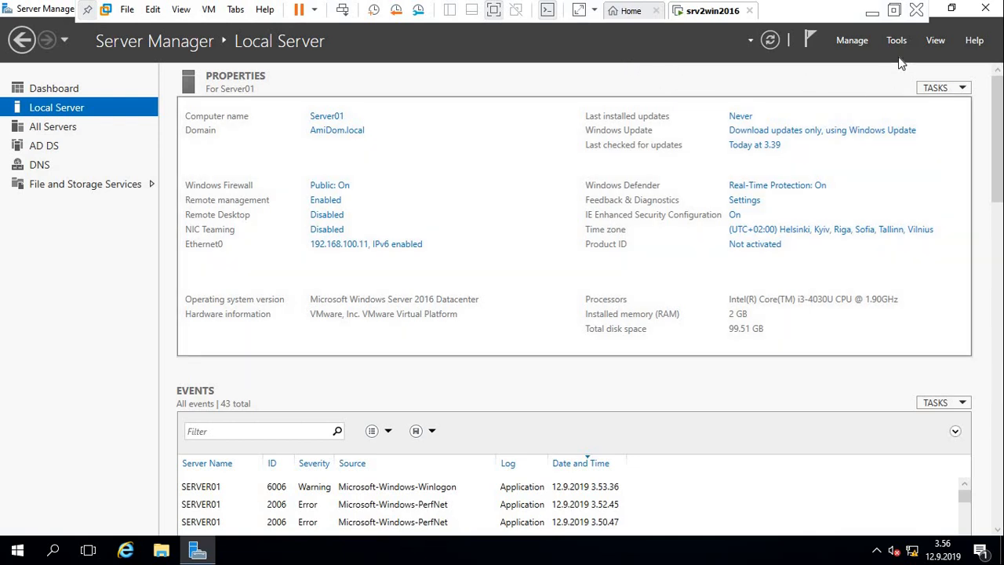
{"action": "left_click", "coordinate": [919, 11]}
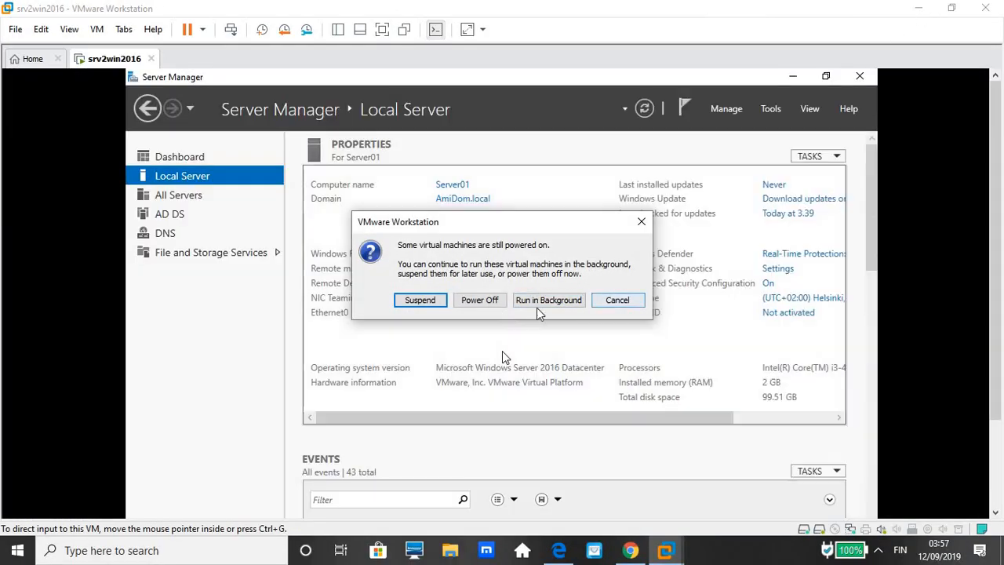
{"action": "left_click", "coordinate": [610, 302]}
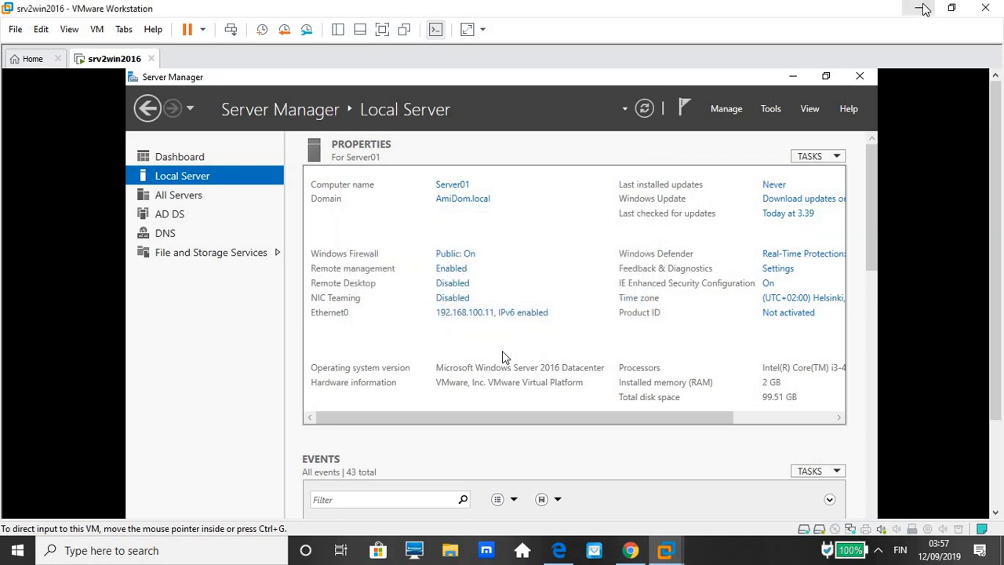